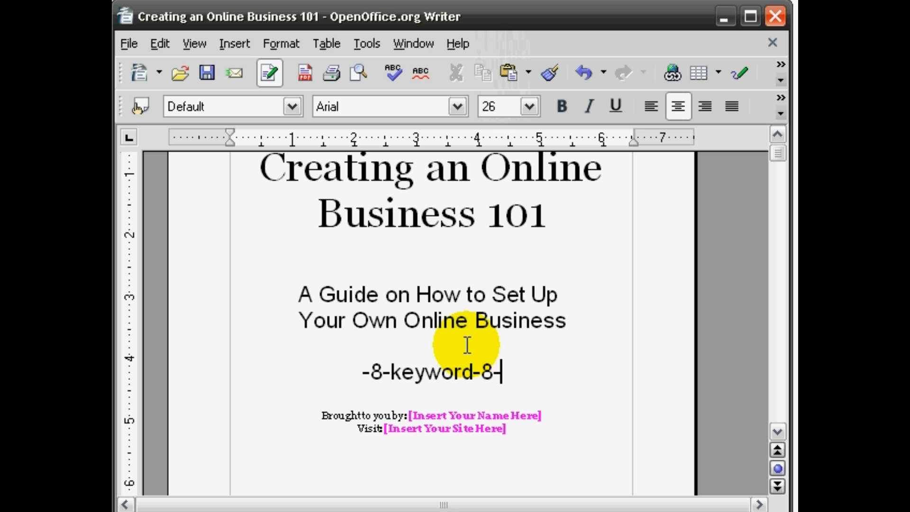
key("Return")
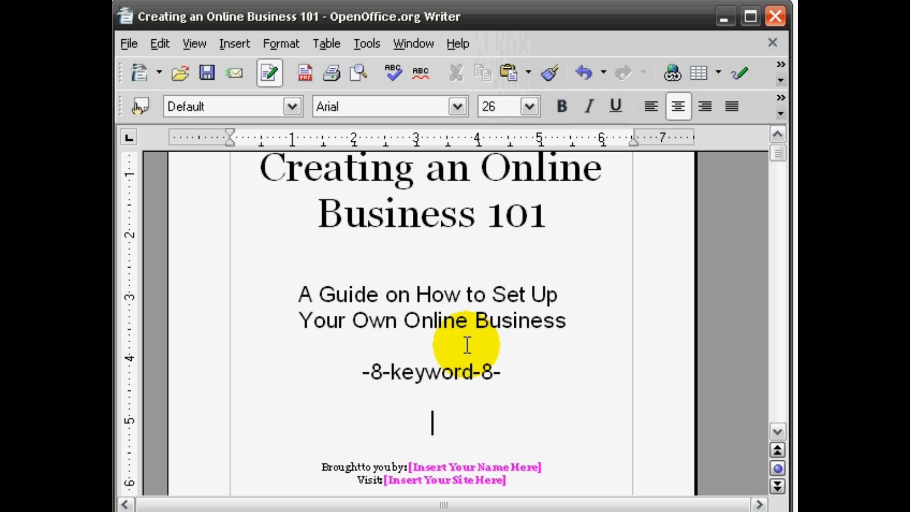
type("-8-")
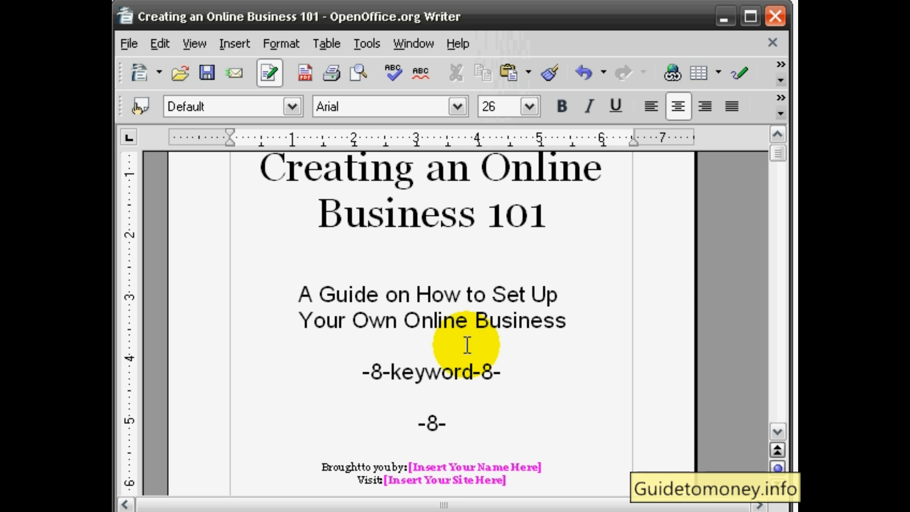
key("shift+Home")
key("ctrl+x")
Highlight the word "keyword" between the two -8- markers in the line below the subtitle.
key("Up")
key("Left")
key("Left")
key("Left")
key("shift+End")
key("shift+Left")
key("shift+Left")
key("shift+Left")
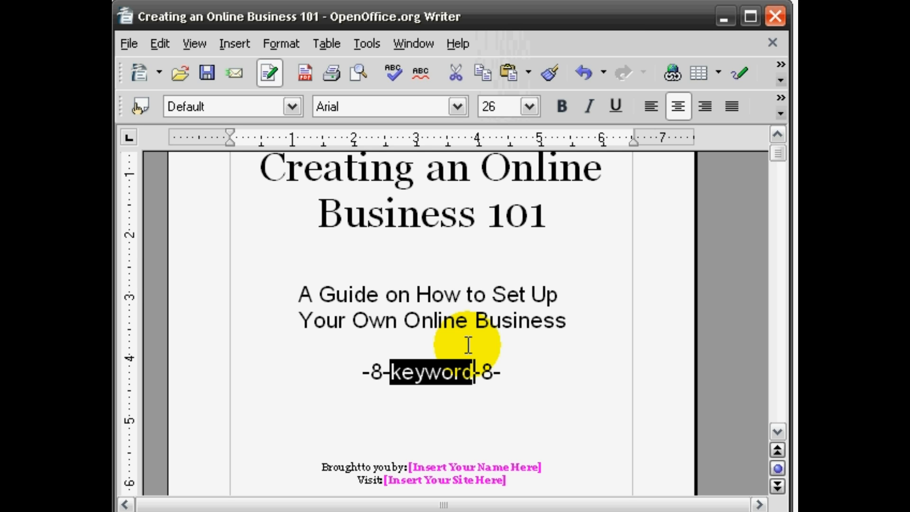
Move the -8-keyword-8- token from below the subtitle to after "Brought to you by:", replacing [Insert Your Name Here].
scroll(465, 346, "down", 2)
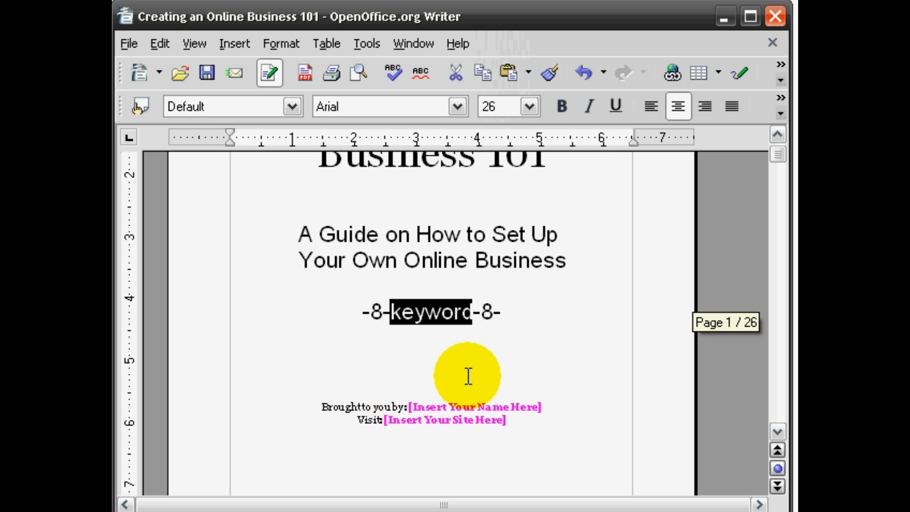
left_click(532, 305)
left_click_drag(538, 311, 358, 309)
key("BackSpace")
left_click_drag(558, 409, 404, 408)
key("BackSpace")
type(":")
key("ctrl+v")
Replace "keyword" in the moved token with "Your.Name" so it reads -8-Your.Name-8-.
key("Right")
key("Right")
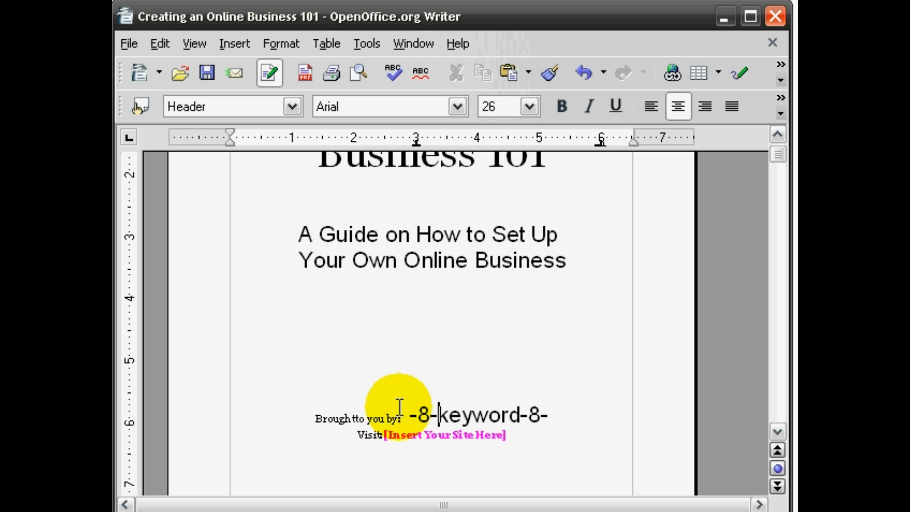
key("shift+End")
key("shift+Left")
key("shift+Left")
key("shift+Left")
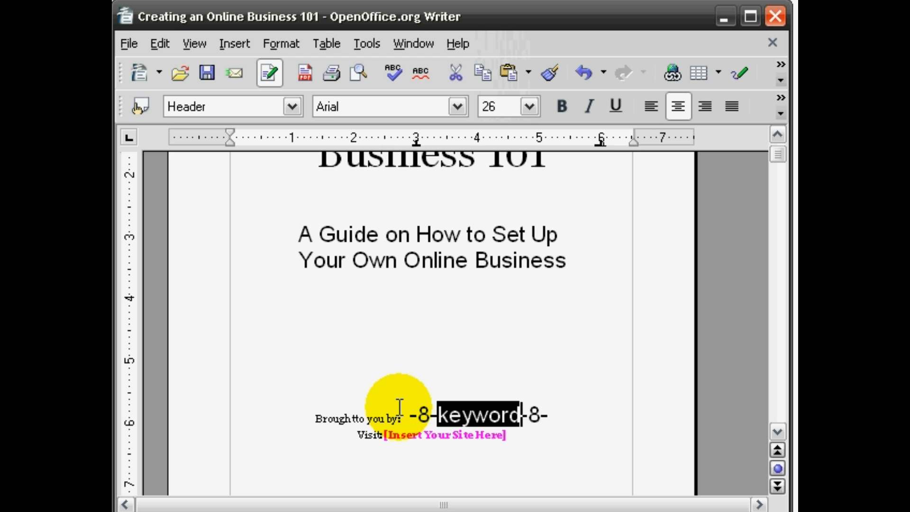
type("Your.Name")
Set the font size of the -8-Your.Name-8- token to 20.
left_click(389, 415)
key("shift+End")
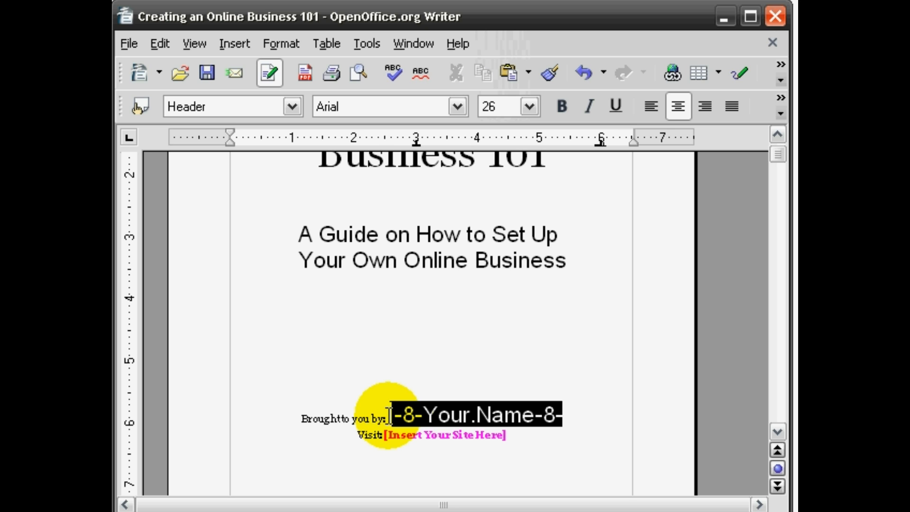
left_click(529, 106)
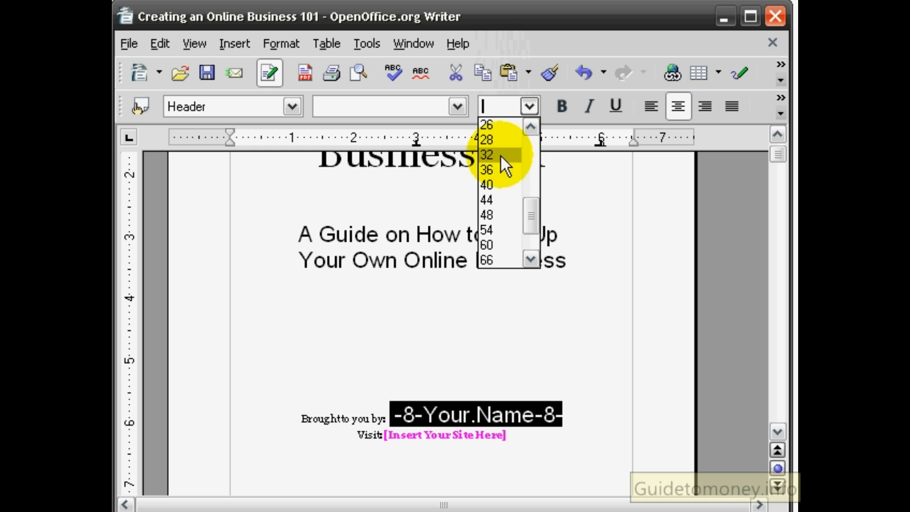
left_click(531, 124)
left_click(531, 124)
left_click(531, 124)
left_click(531, 124)
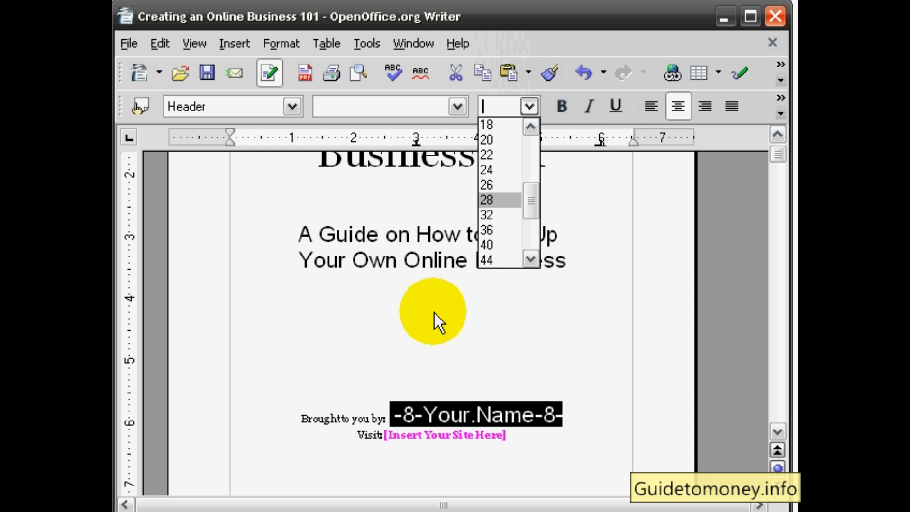
left_click(498, 141)
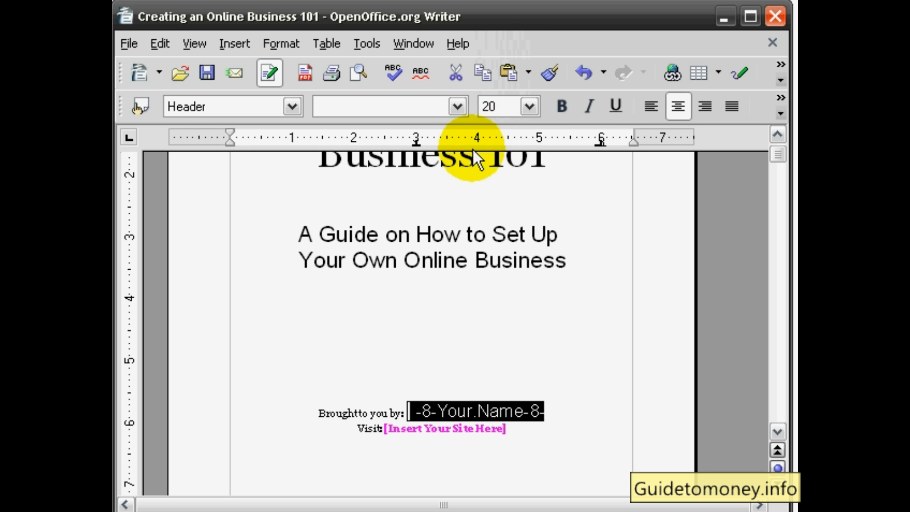
Copy the text formatting of "Brought to you by" onto the -8-Your.Name-8- token with Format Paintbrush.
left_click_drag(349, 412, 381, 413)
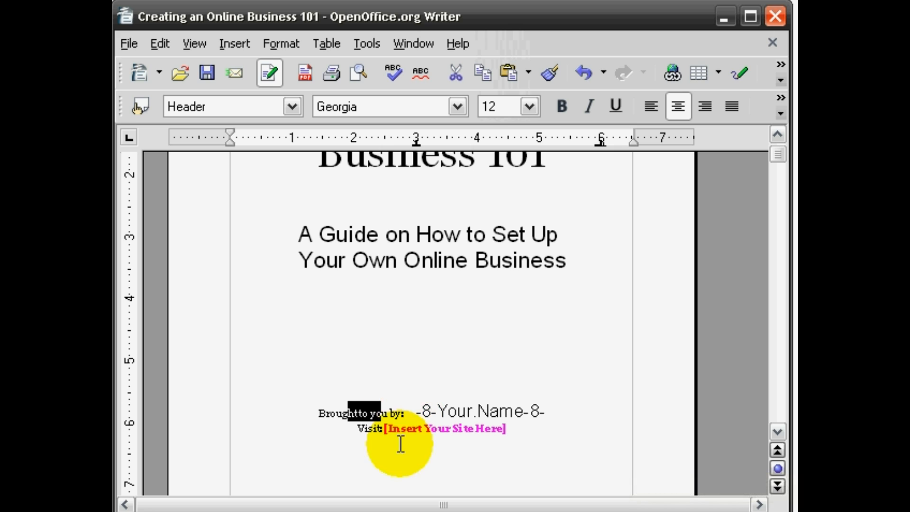
left_click(549, 74)
scroll(419, 393, "up", 3)
scroll(417, 400, "down", 3)
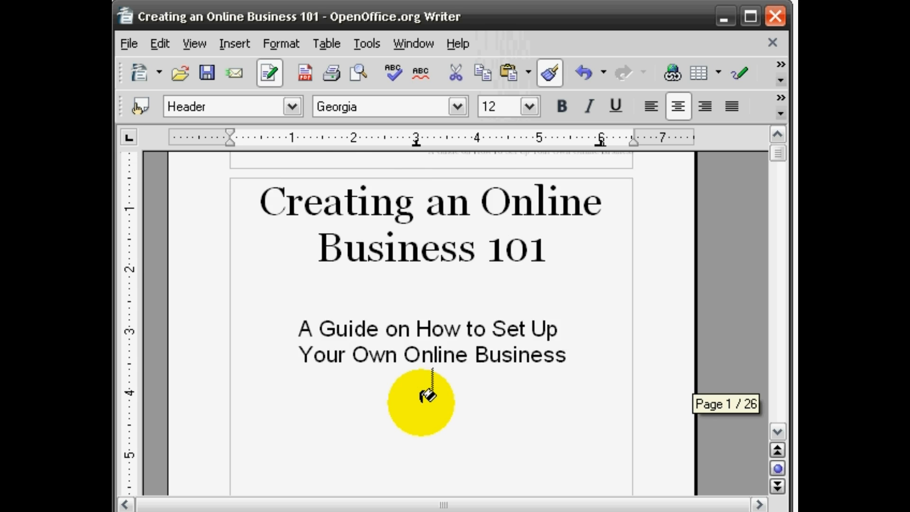
left_click_drag(552, 436, 416, 434)
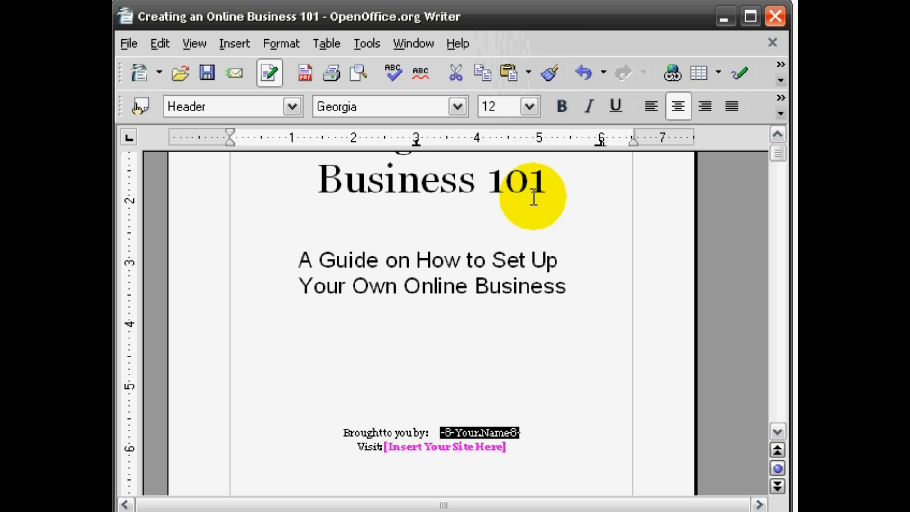
Set the font size of the -8-Your.Name-8- token to 14.
left_click(530, 106)
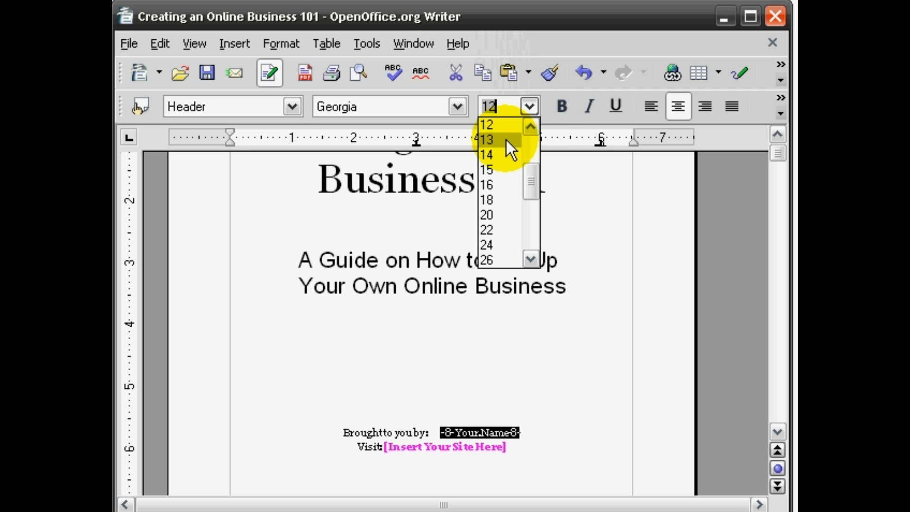
left_click(506, 140)
left_click(529, 106)
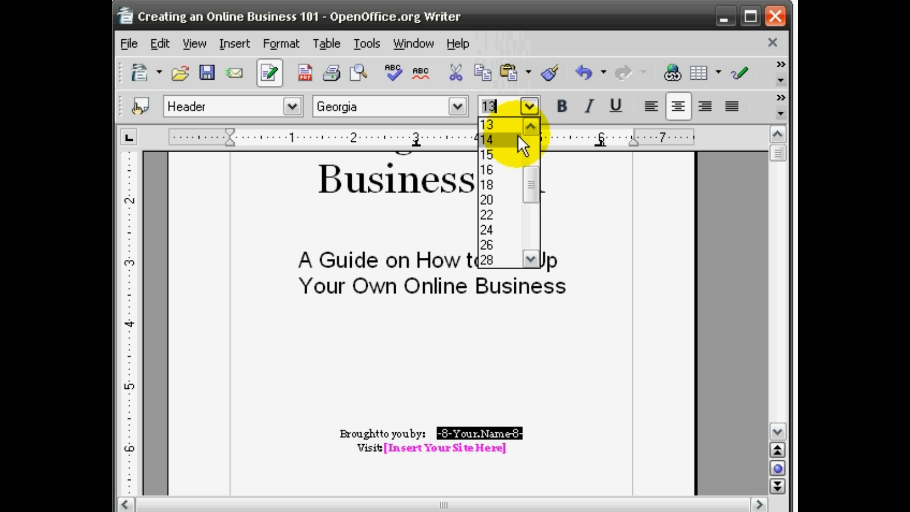
left_click(508, 144)
left_click(553, 433)
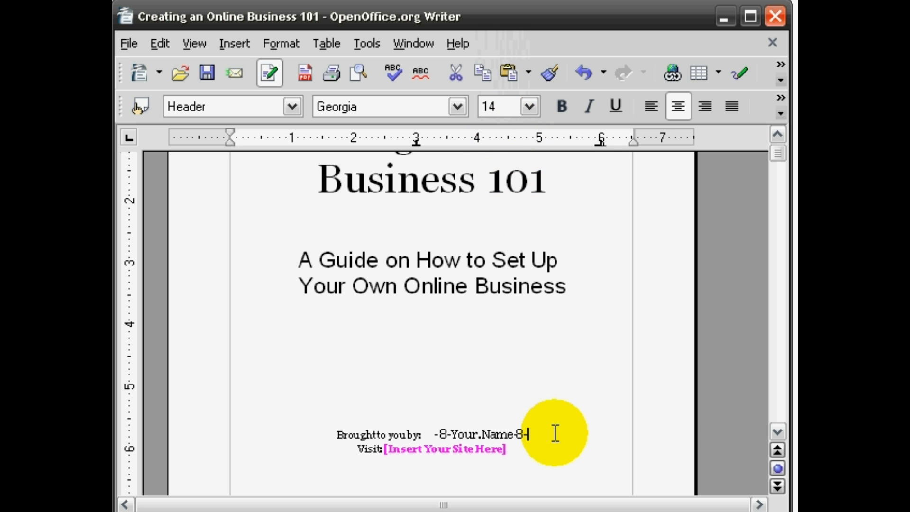
Replace [Insert Your Site Here] on the Visit line with the token -8-Your.Website-8- in regular weight, keeping the "Visit:" label.
scroll(546, 428, "down", 1)
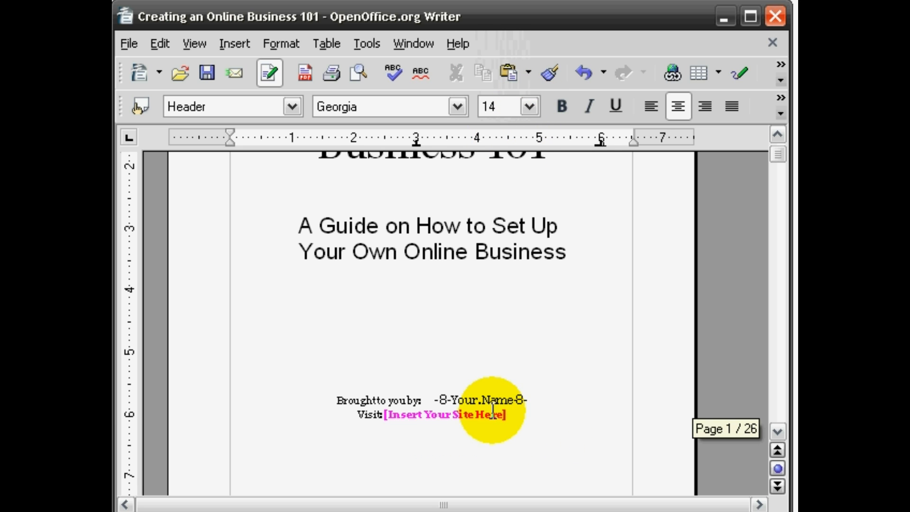
left_click_drag(530, 418, 382, 419)
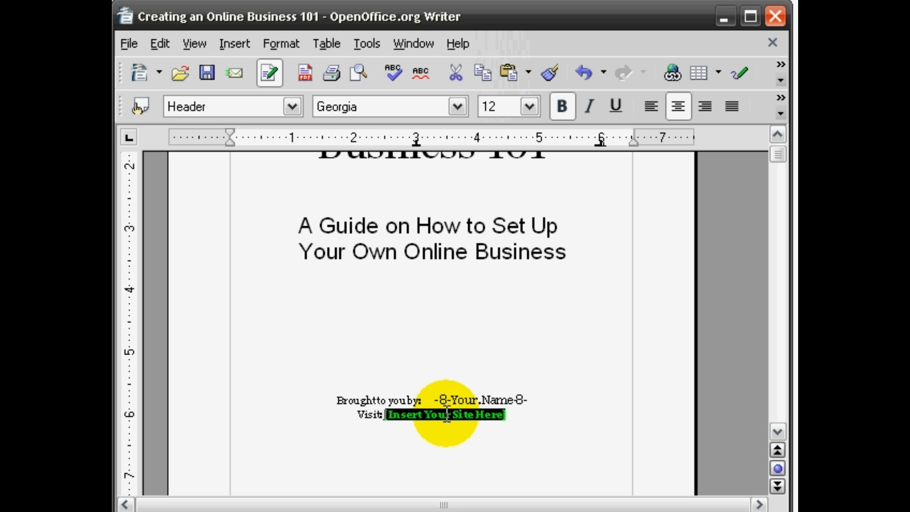
key("BackSpace")
key("BackSpace")
key("BackSpace")
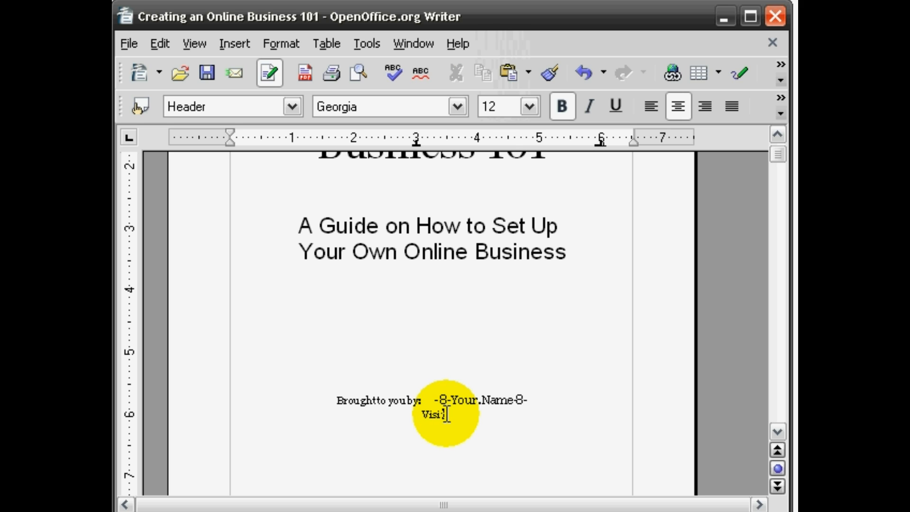
type("t:")
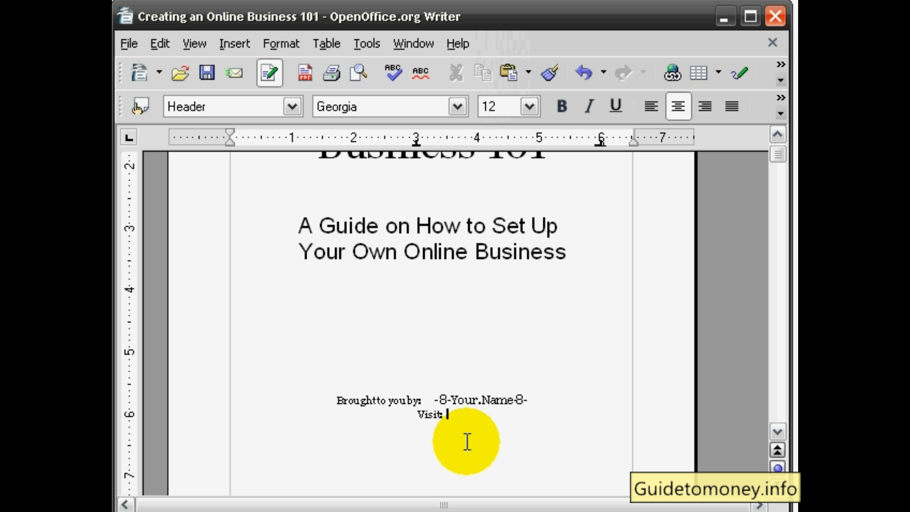
type("-8-")
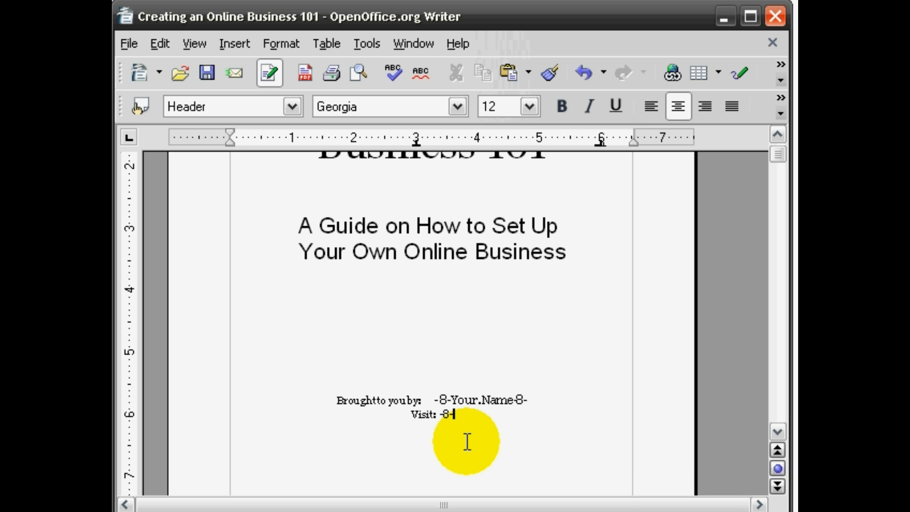
type("Your.Wel")
type("site-8-")
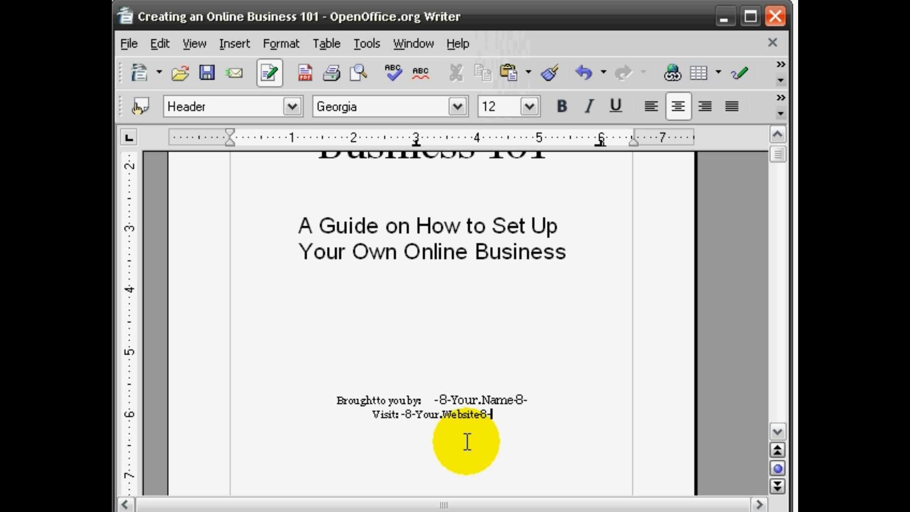
Highlight the -8-Your.Website-8- token on the Visit line to review it.
key("shift+Left")
key("shift+Left")
key("shift+Left")
key("shift+Left")
key("shift+Left")
key("shift+Left")
key("shift+Left")
key("shift+Left")
key("shift+Left")
key("shift+Left")
key("shift+Left")
key("shift+Left")
key("shift+Left")
key("shift+Left")
key("shift+Left")
key("shift+Left")
key("shift+Left")
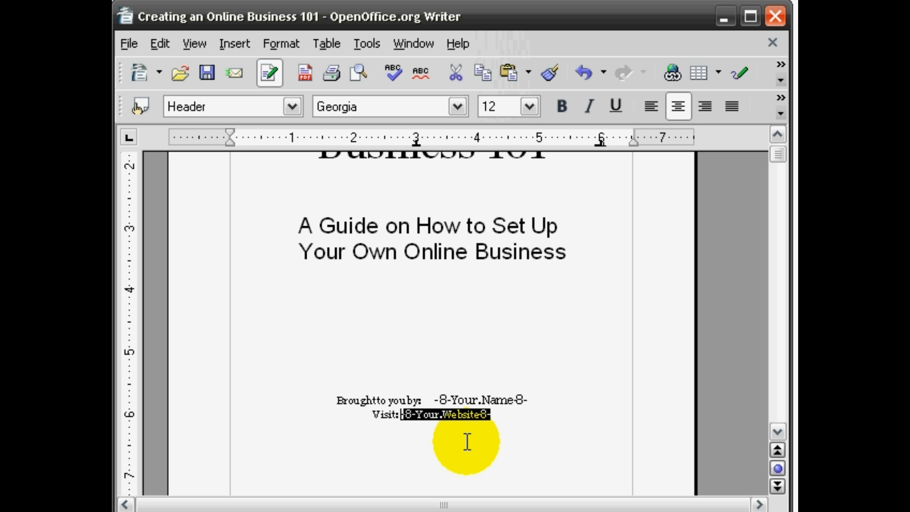
left_click(522, 421)
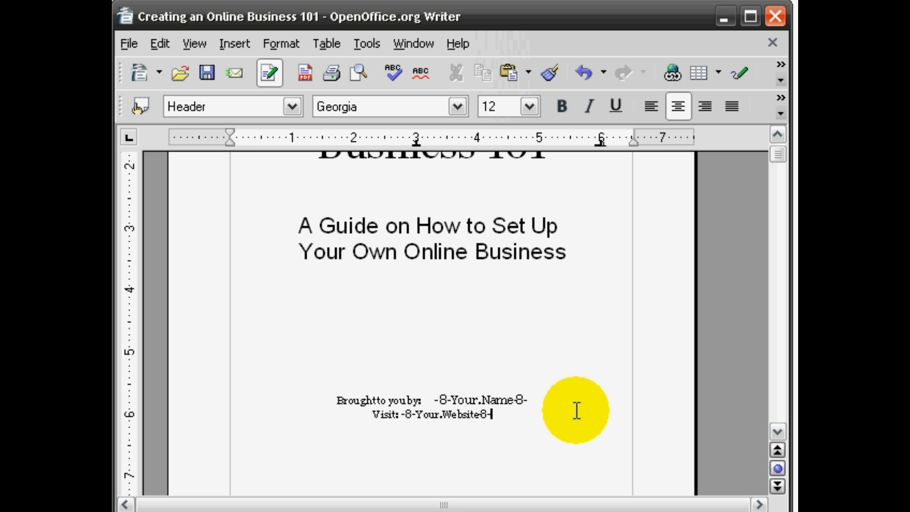
Open the Hyperlink dialog for the -8-Your.Website-8- token and copy its link text.
left_click_drag(493, 414, 399, 415)
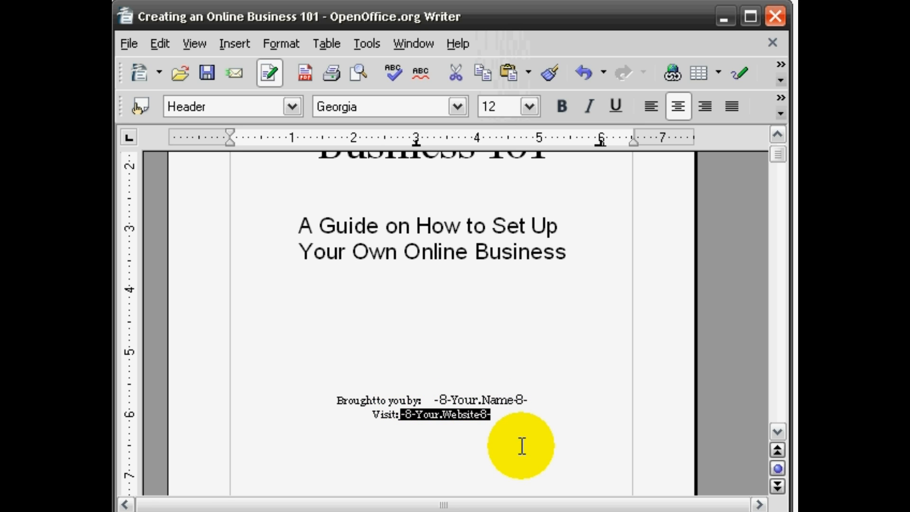
left_click(401, 415)
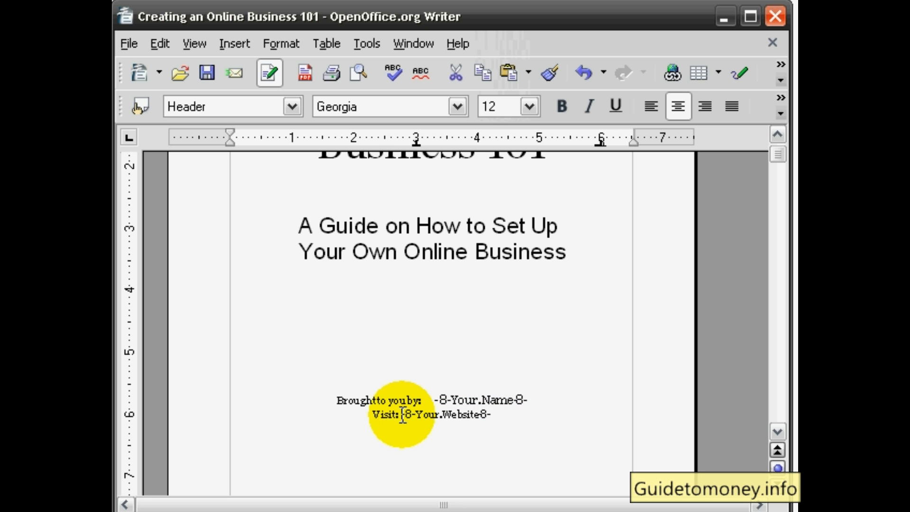
left_click_drag(401, 415, 496, 414)
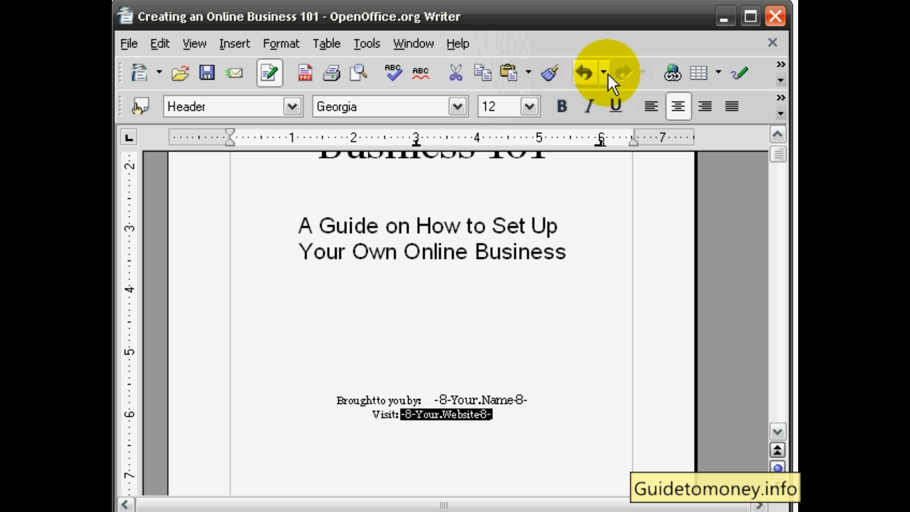
left_click(669, 74)
left_click_drag(568, 93, 514, 86)
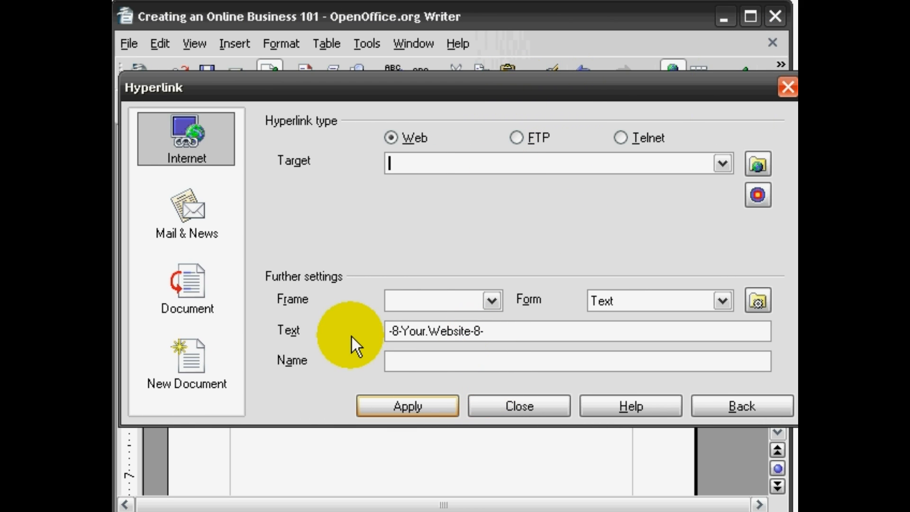
left_click(387, 331)
left_click_drag(388, 331, 512, 328)
key("ctrl+c")
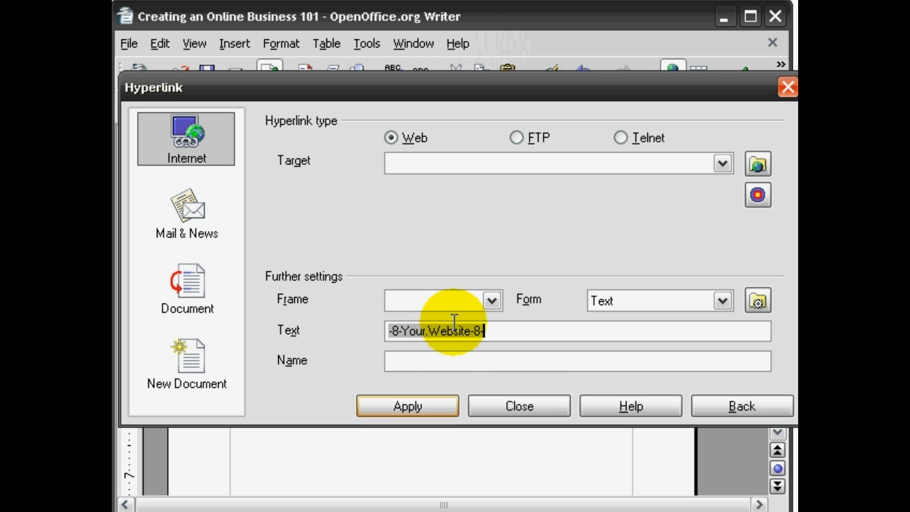
left_click(409, 141)
left_click(422, 159)
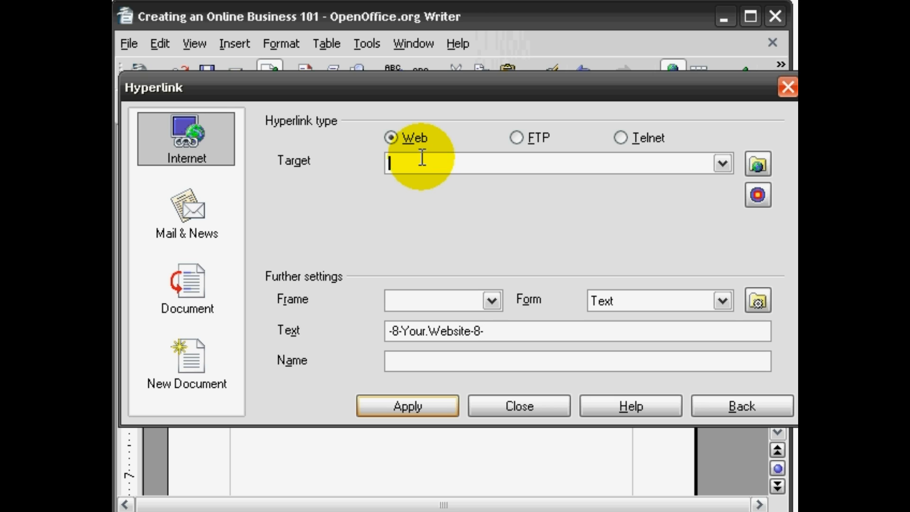
type("http://")
key("ctrl+v")
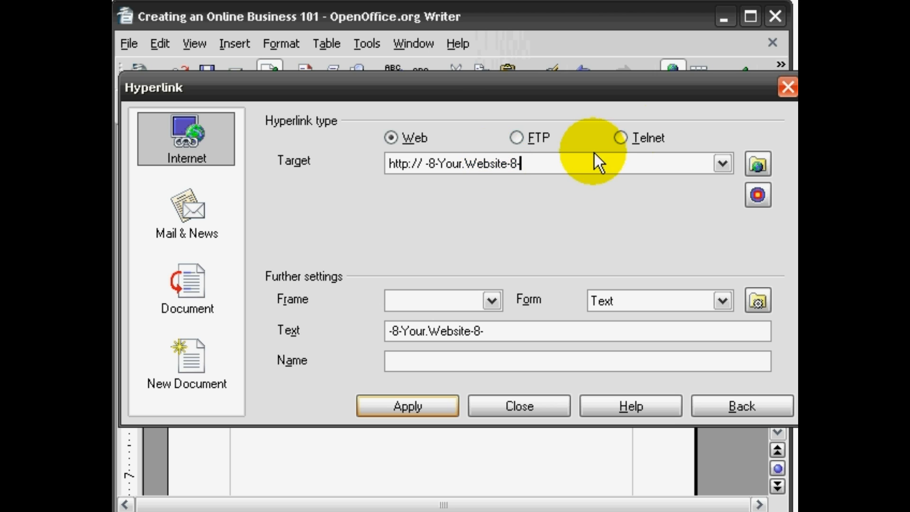
left_click(429, 407)
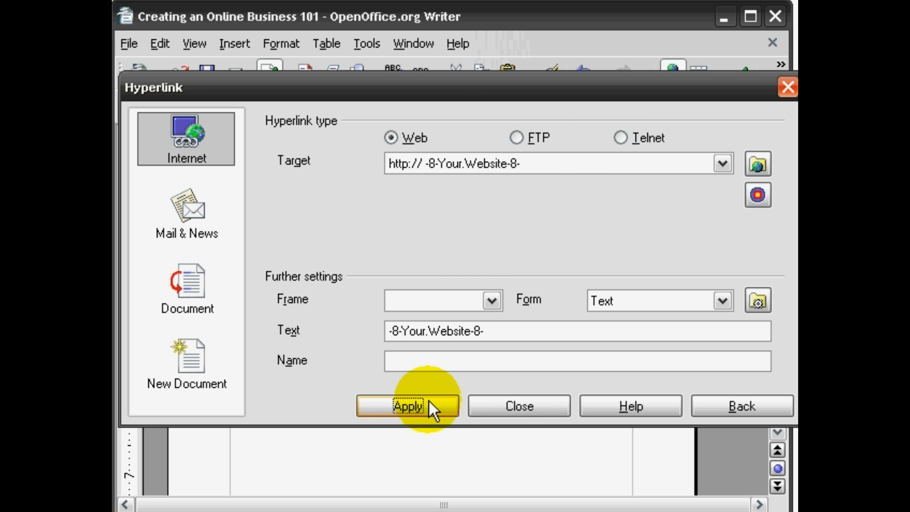
left_click(531, 411)
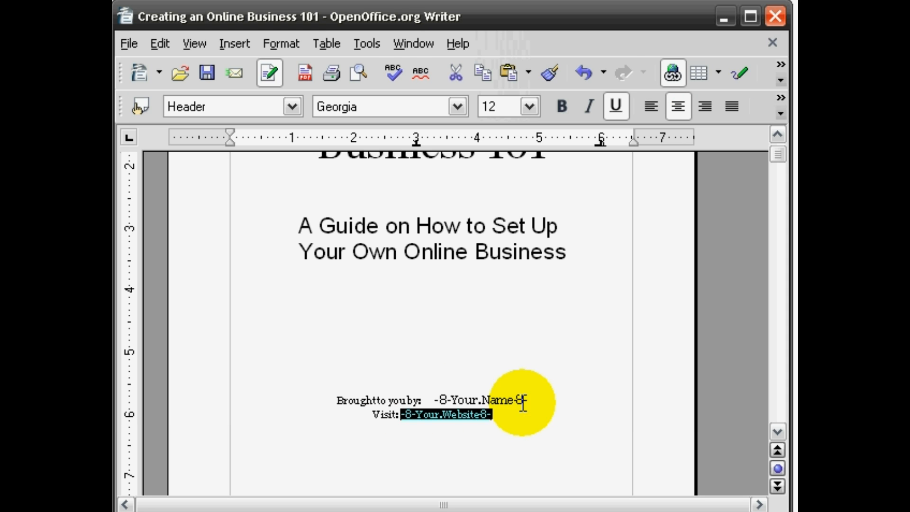
left_click(520, 419)
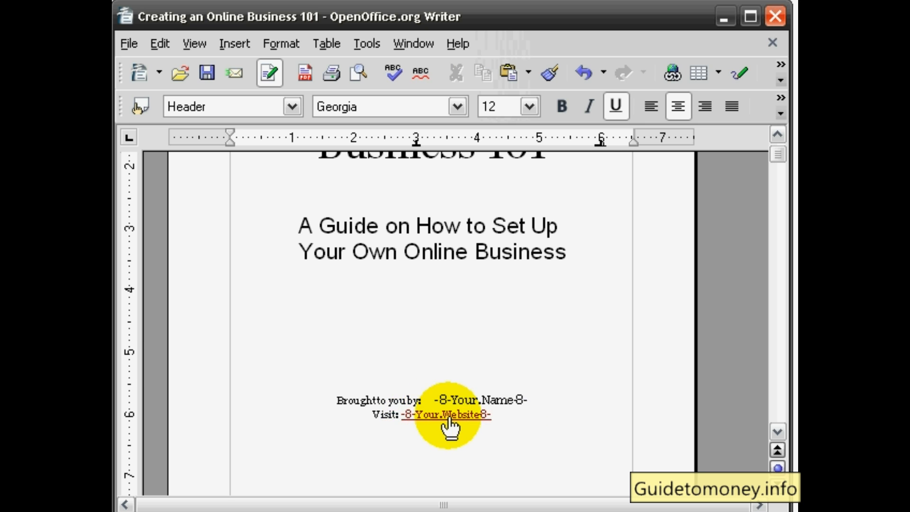
scroll(433, 424, "down", 1)
mouse_move(461, 393)
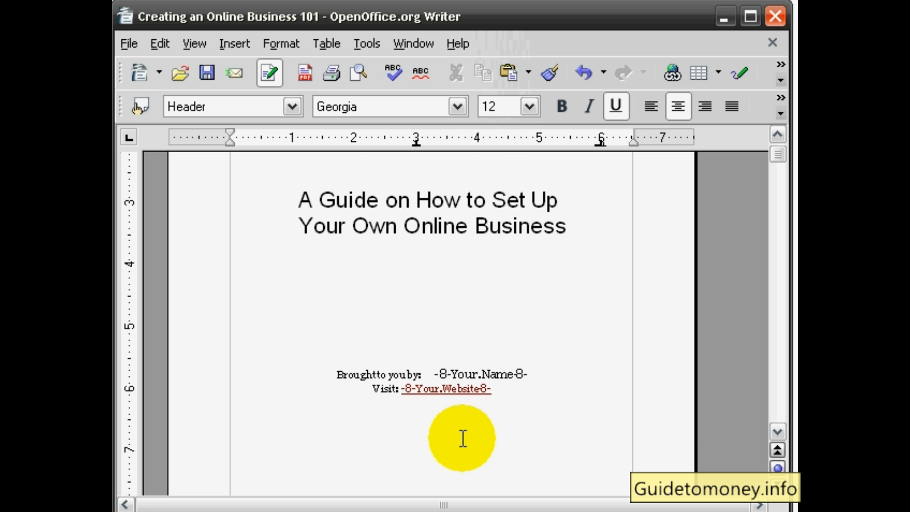
Highlight the -8-Your.Name-8- token on the cover page's "Brought to you by" line.
scroll(454, 416, "down", 1)
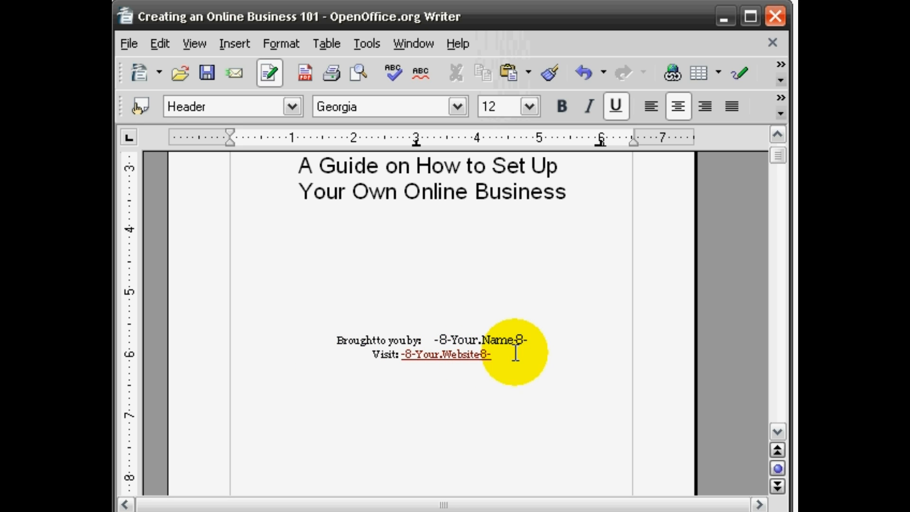
scroll(516, 352, "down", 1)
left_click_drag(434, 306, 527, 306)
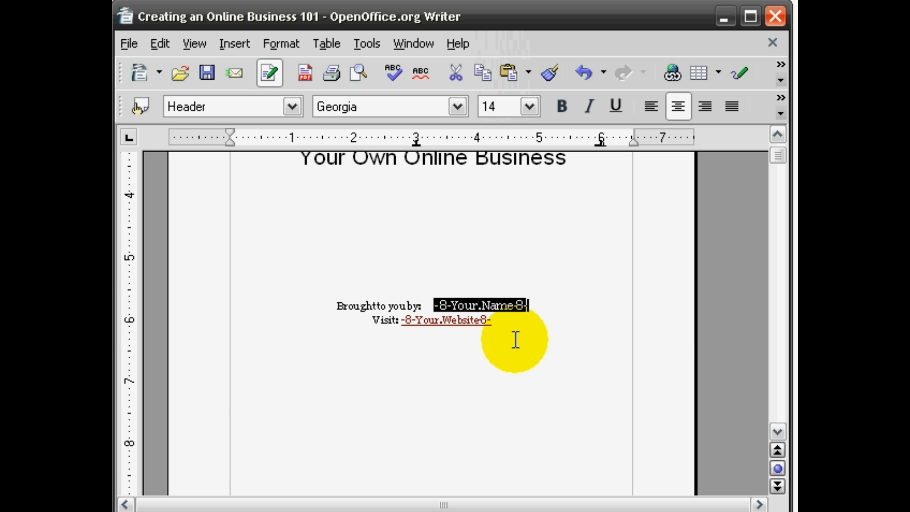
Delete the [Insert Your Name Here] placeholder from the By line above the legal notice.
scroll(516, 340, "down", 7)
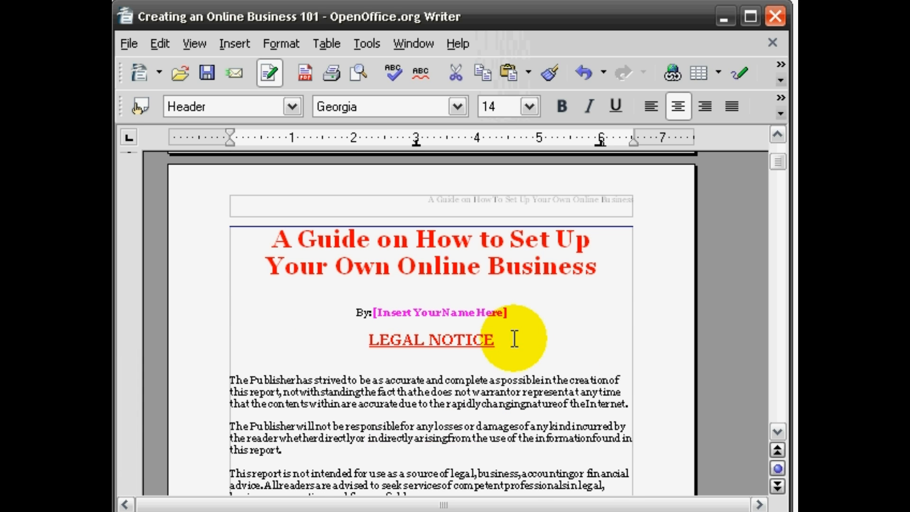
left_click_drag(506, 312, 362, 312)
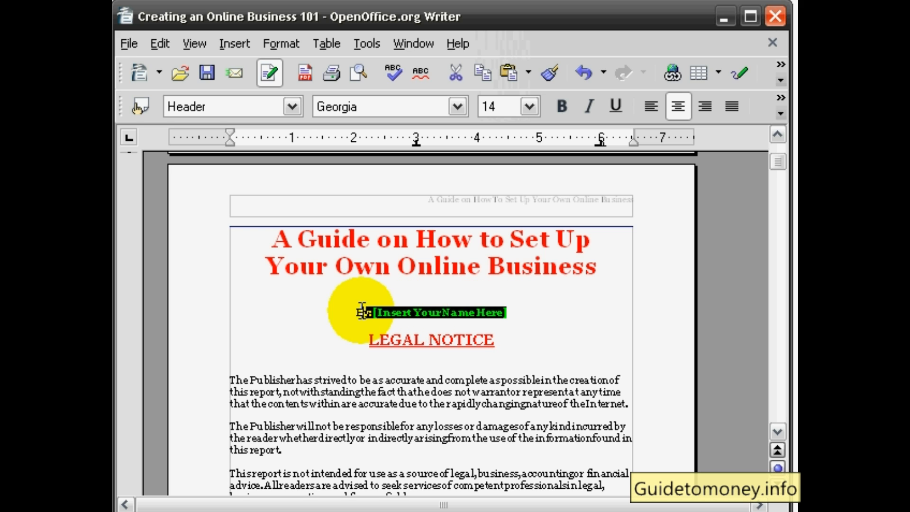
key("Delete")
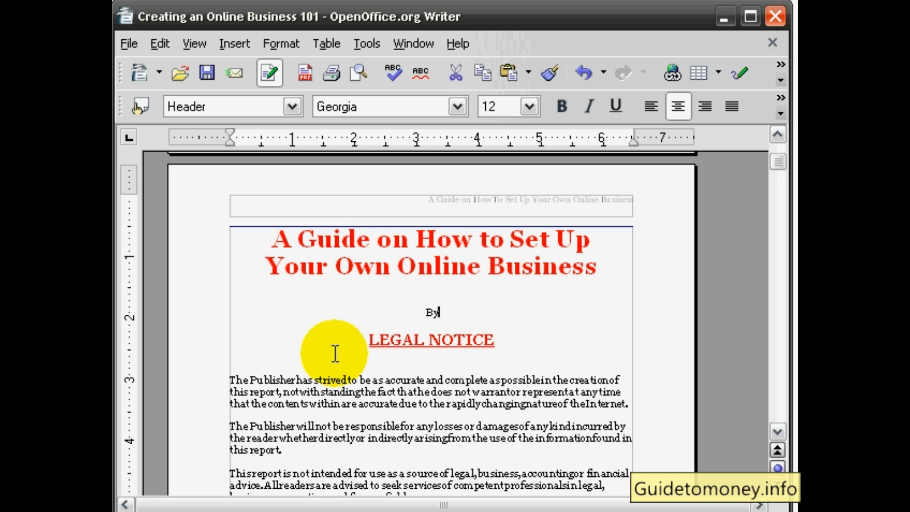
type(":")
key("BackSpace")
key("BackSpace")
key("BackSpace")
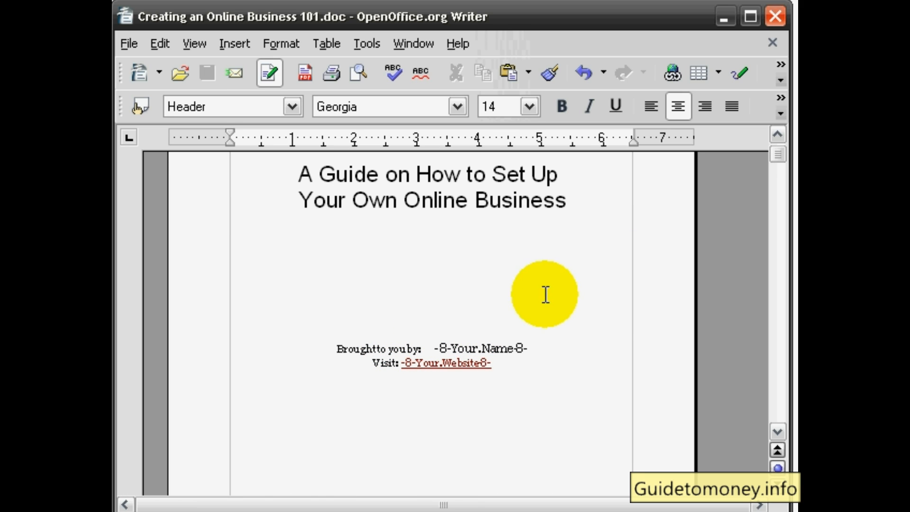
Scan the introduction pages through to the "Warm regards" closing for remaining name placeholders, and return to the cover page.
left_click_drag(783, 159, 775, 190)
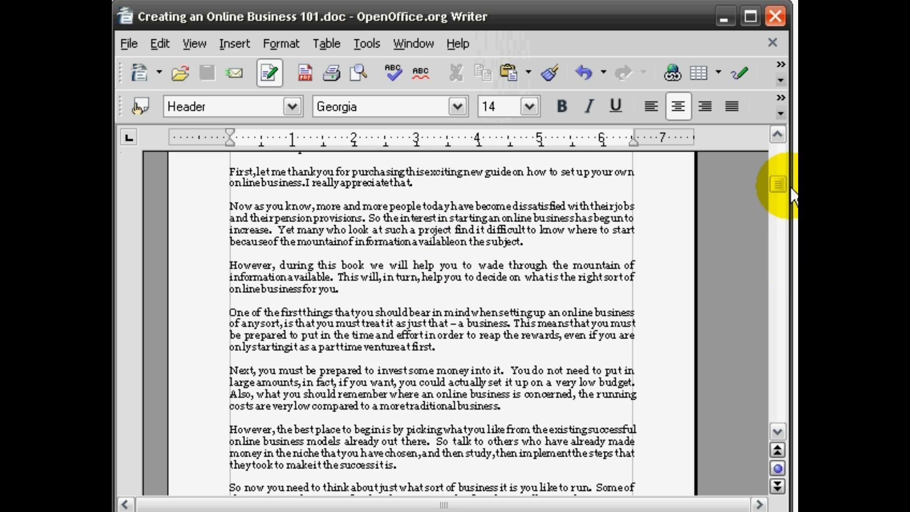
left_click_drag(780, 183, 778, 193)
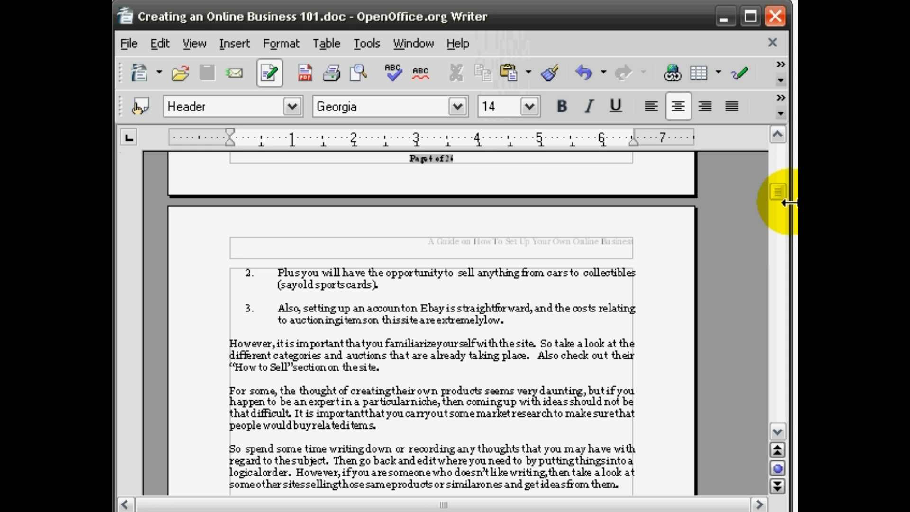
left_click_drag(777, 191, 772, 198)
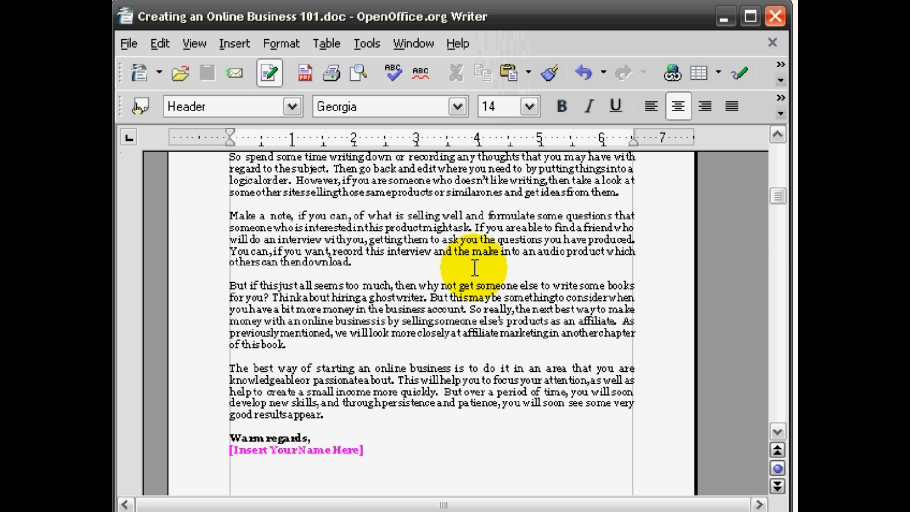
left_click_drag(784, 201, 774, 152)
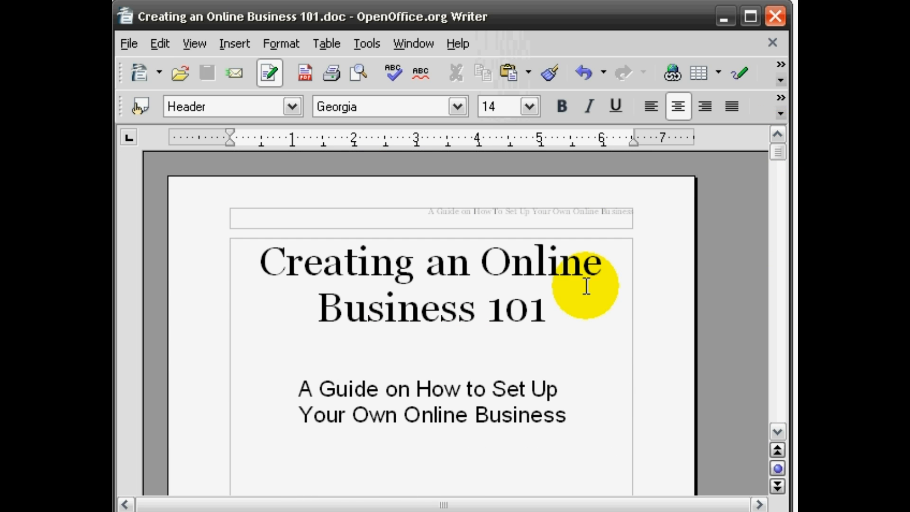
Examine the name and website tokens on the cover page and the name token on the By line above the legal notice.
scroll(581, 317, "down", 5)
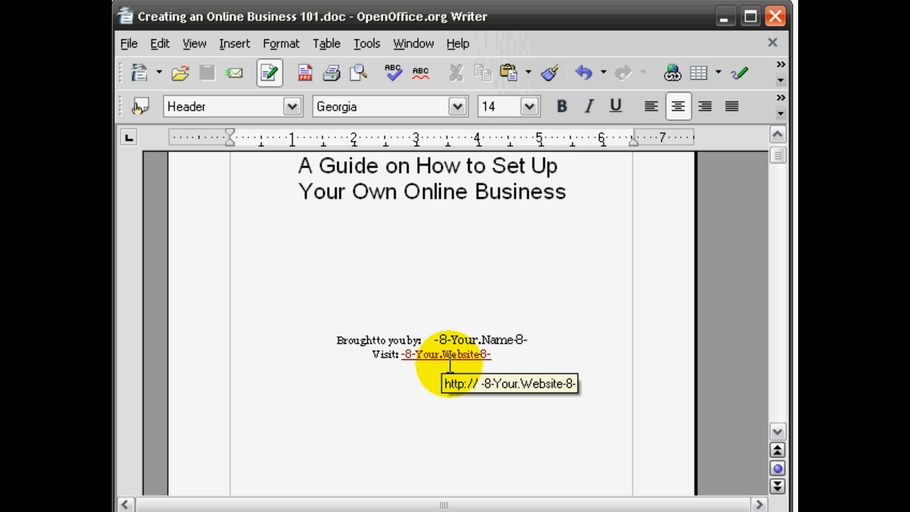
scroll(450, 365, "down", 2)
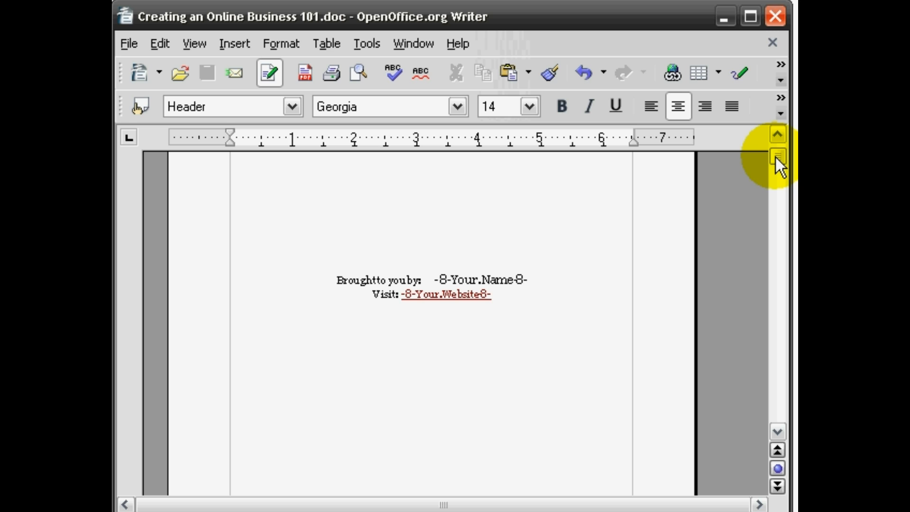
scroll(775, 157, "down", 2)
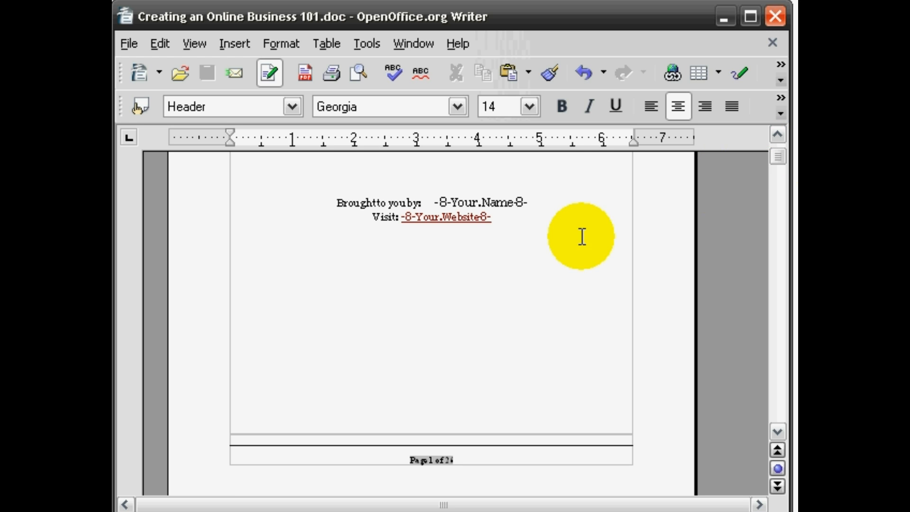
scroll(563, 244, "up", 1)
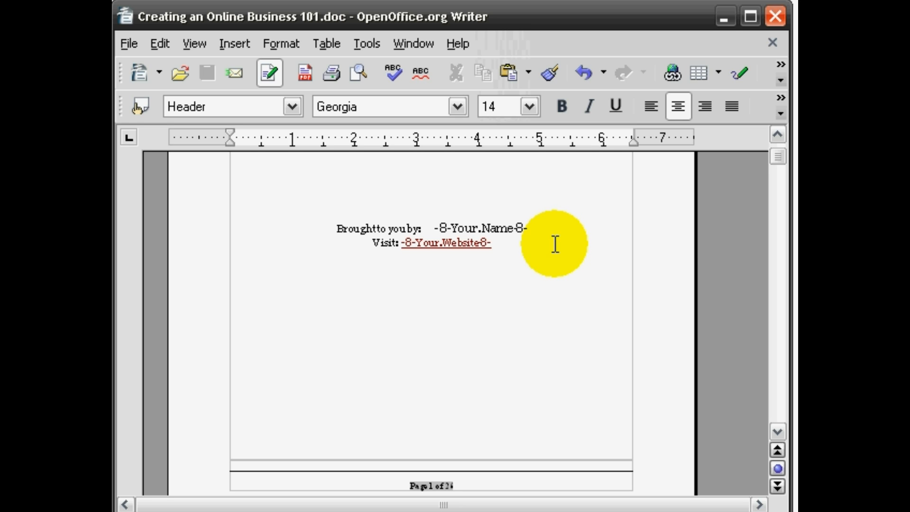
left_click(555, 244)
left_click(542, 283)
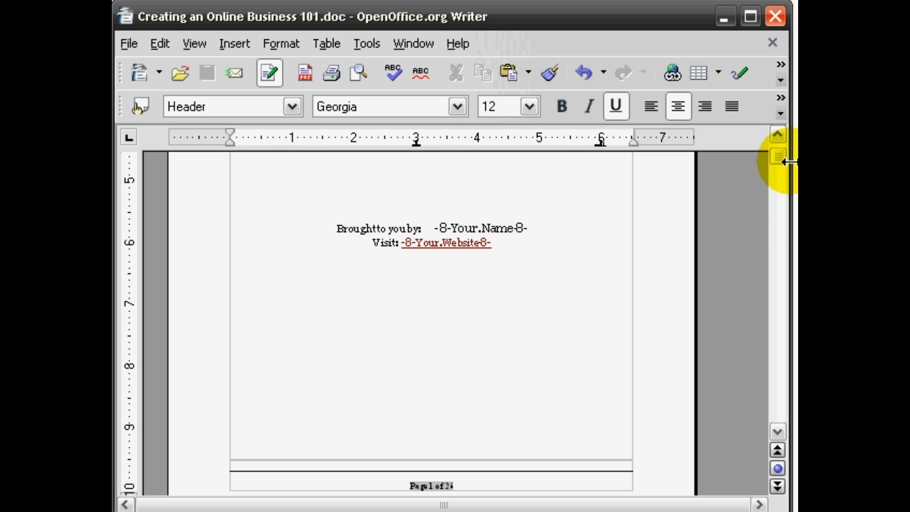
left_click_drag(780, 156, 778, 163)
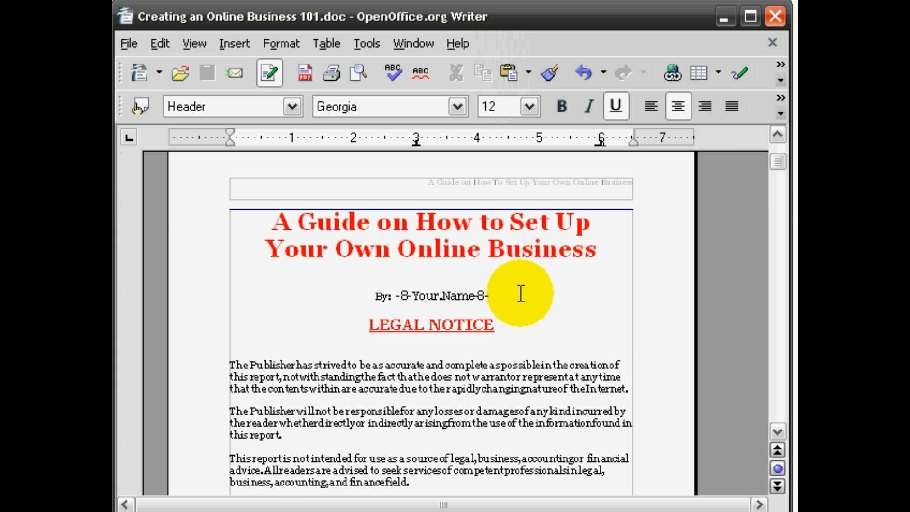
scroll(522, 294, "up", 5)
scroll(518, 292, "up", 3)
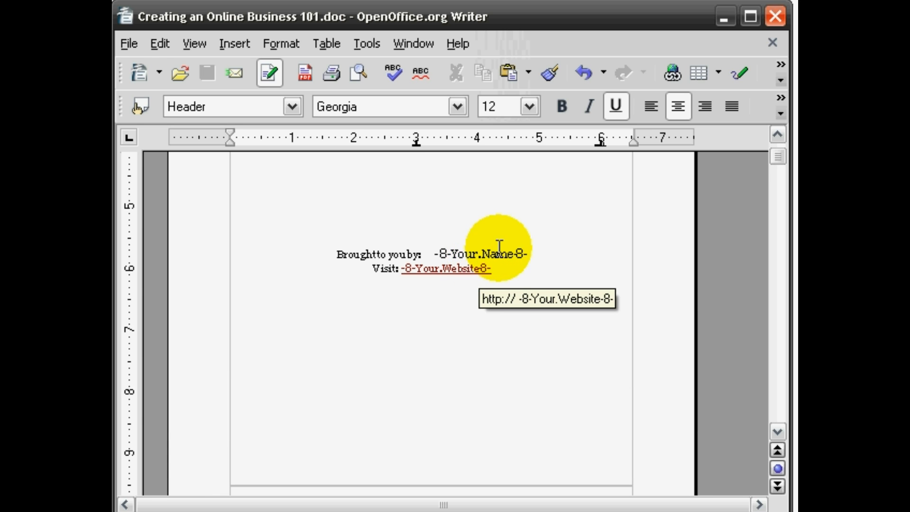
left_click(446, 292)
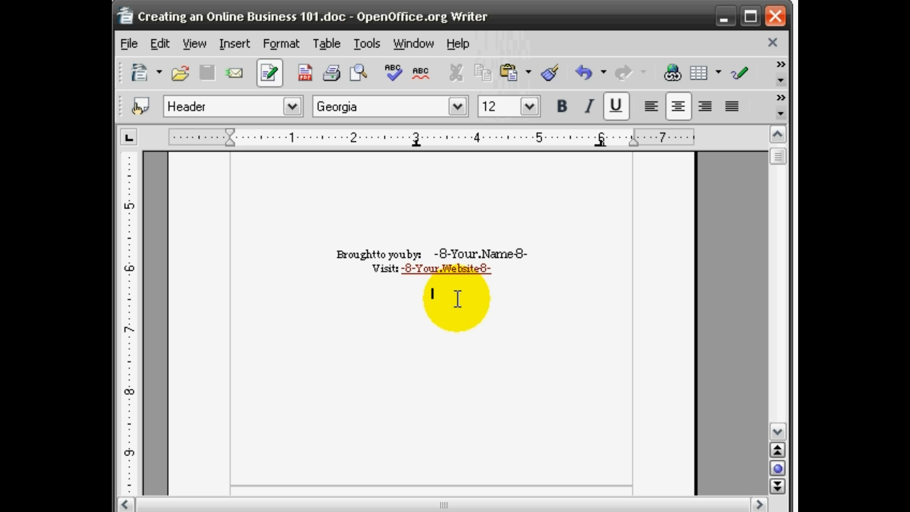
left_click(530, 106)
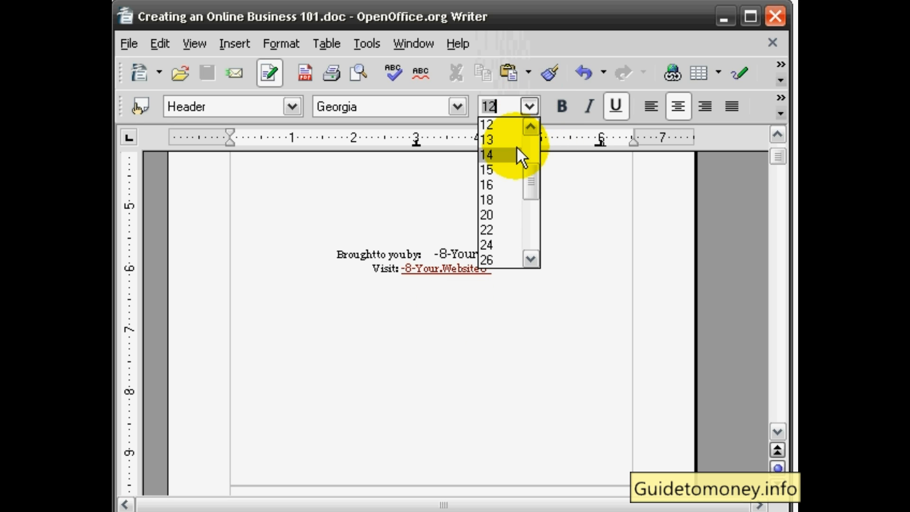
left_click(506, 200)
type("htt")
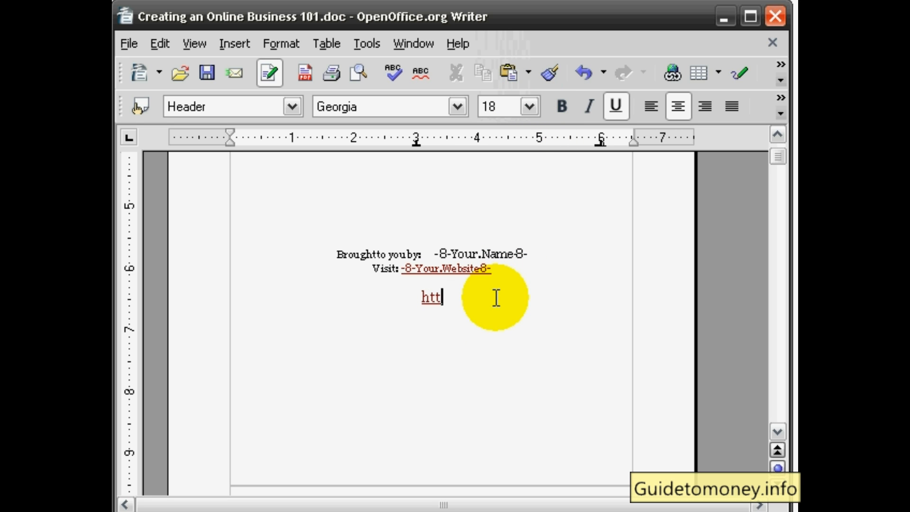
type("p://")
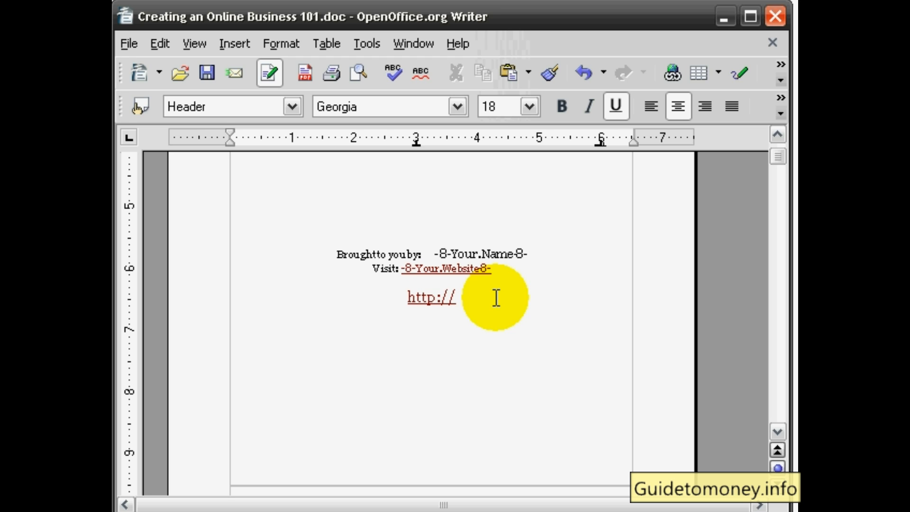
type("AffiliateId")
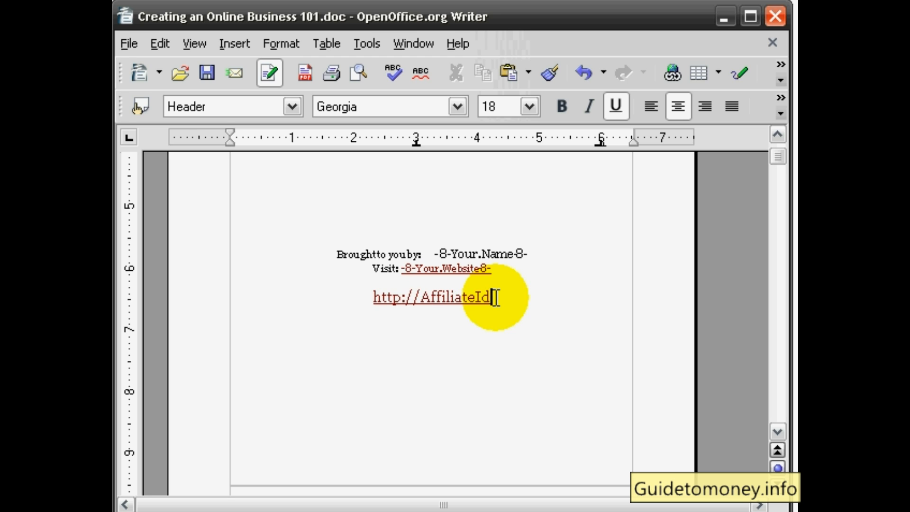
key("BackSpace")
type("D.V")
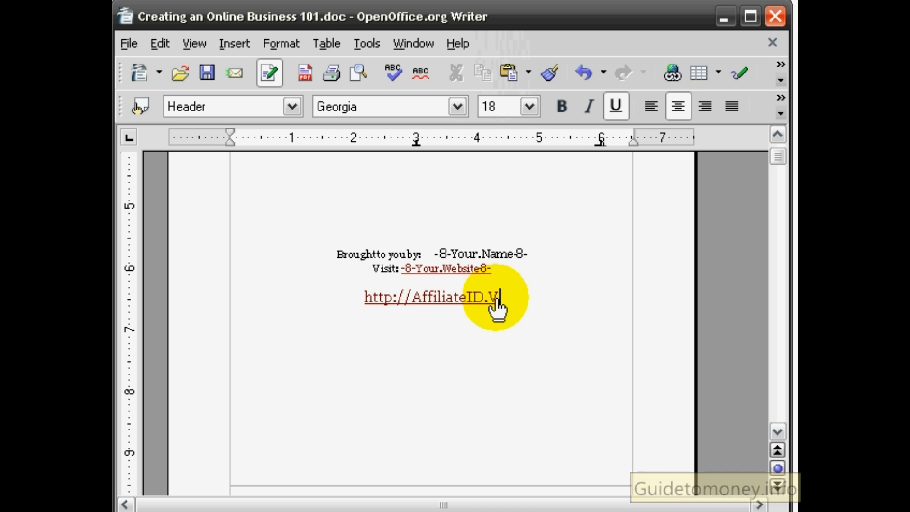
type("endorID")
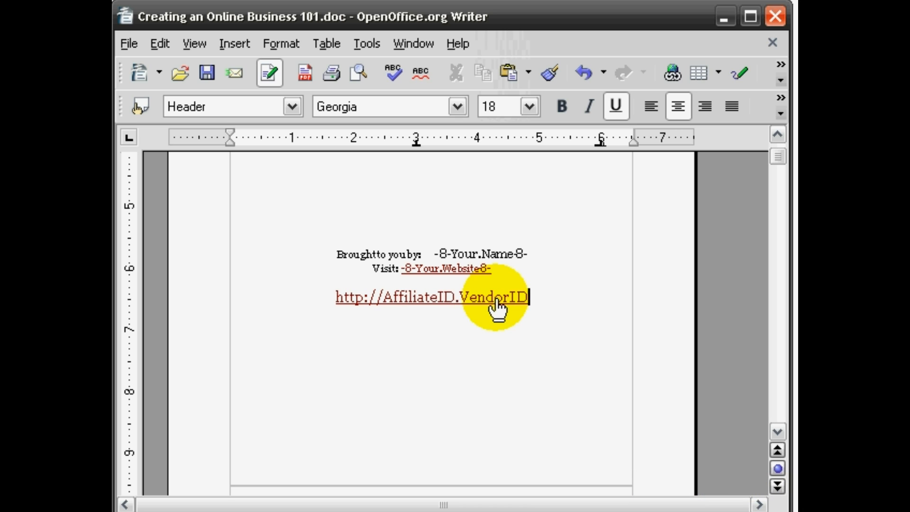
type(".hop.clic")
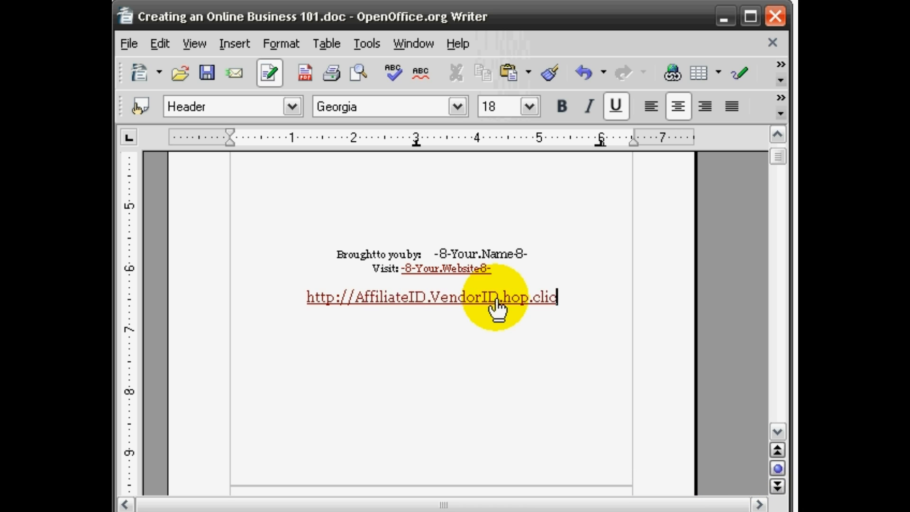
type("kbank.net")
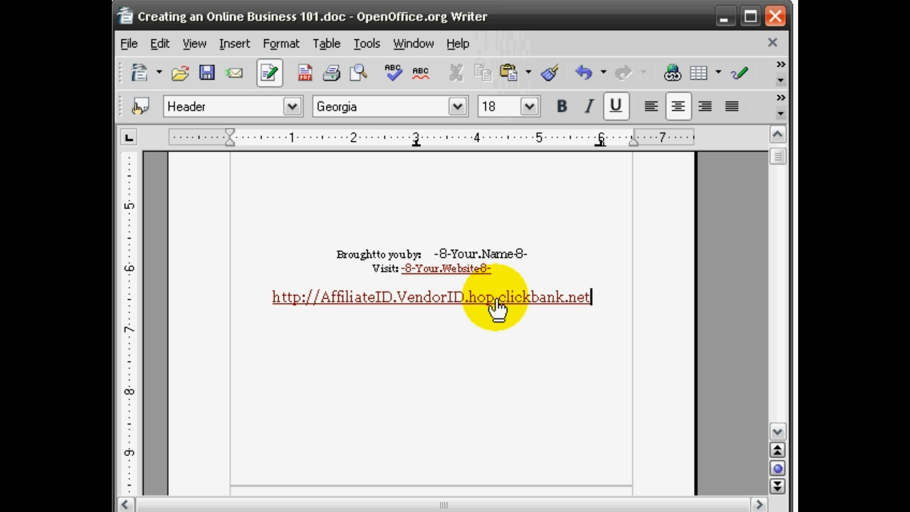
Replace VendorID in the ClickBank URL with ebooks4y.
key("Right")
key("Left")
key("Left")
key("Left")
key("Left")
key("Left")
key("Left")
key("Left")
key("Left")
key("Right")
key("Right")
key("Right")
key("Right")
key("Right")
key("Right")
key("Right")
key("Right")
key("Right")
key("Right")
key("Right")
key("Left")
type("ebooks")
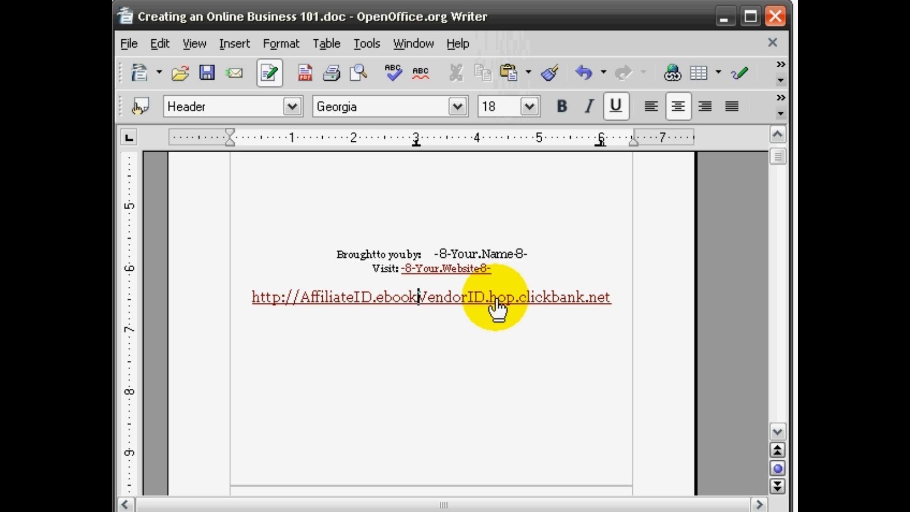
type("4y")
key("Delete")
key("Delete")
key("Delete")
key("Delete")
key("Delete")
key("Delete")
key("Delete")
key("Delete")
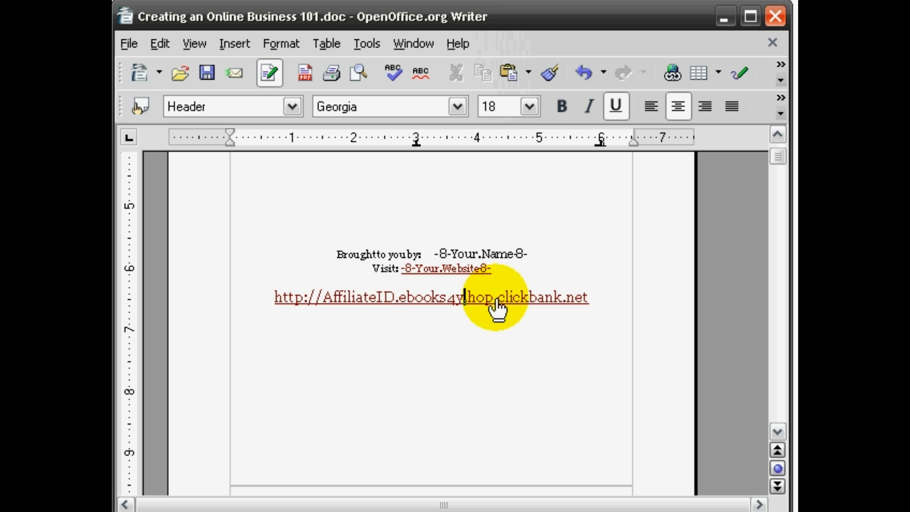
Move the ClickBank URL from below the Visit line to further down the cover page as plain text without underline.
key("Right")
key("Right")
key("Right")
key("Right")
key("Right")
key("Right")
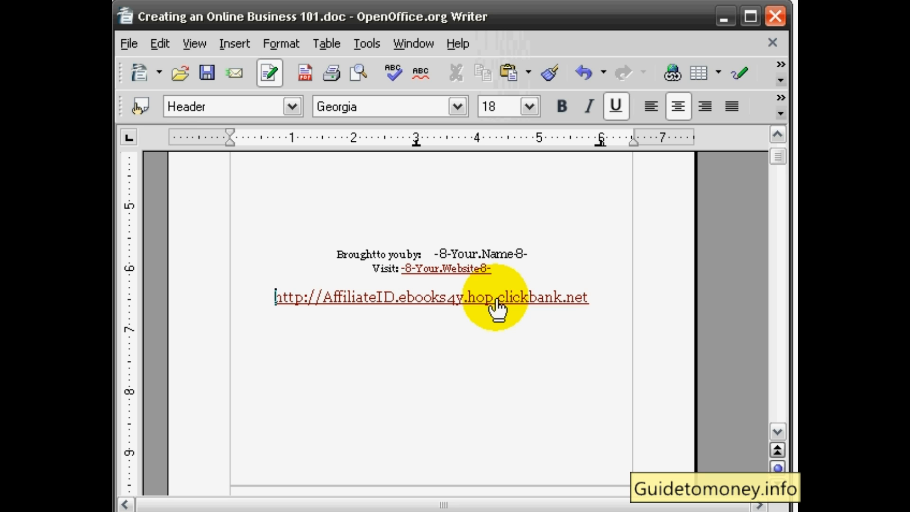
key("shift+End")
key("Delete")
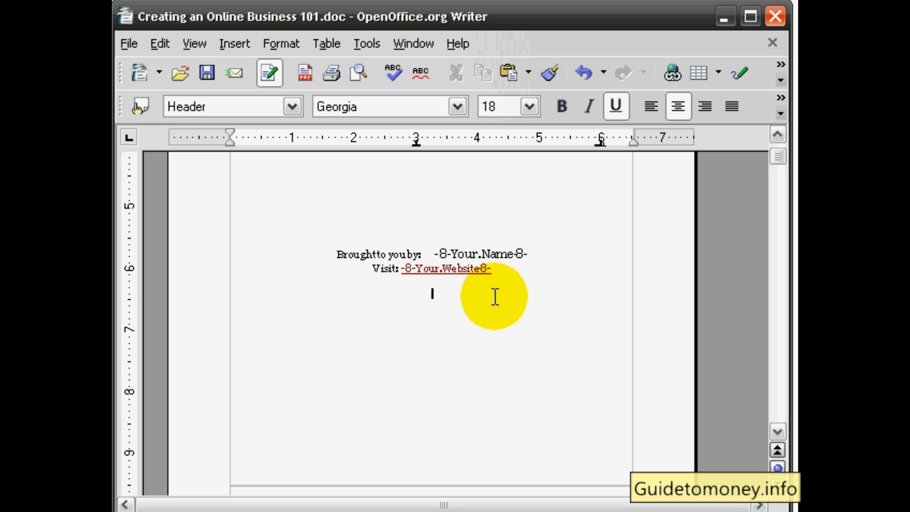
key("ctrl+z")
Enclose AffiliateID in the ClickBank URL with -8- markers to form the token -8-AffiliateID-8-.
left_click(324, 327)
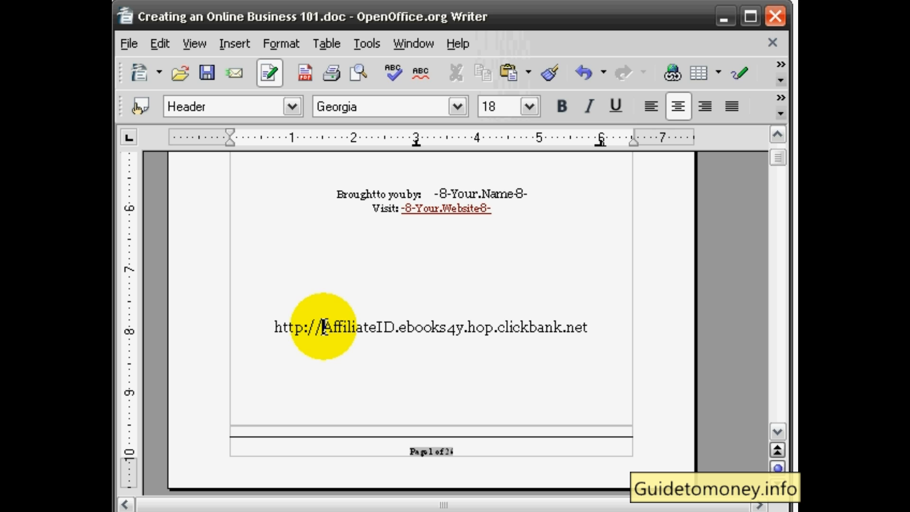
type("-8-")
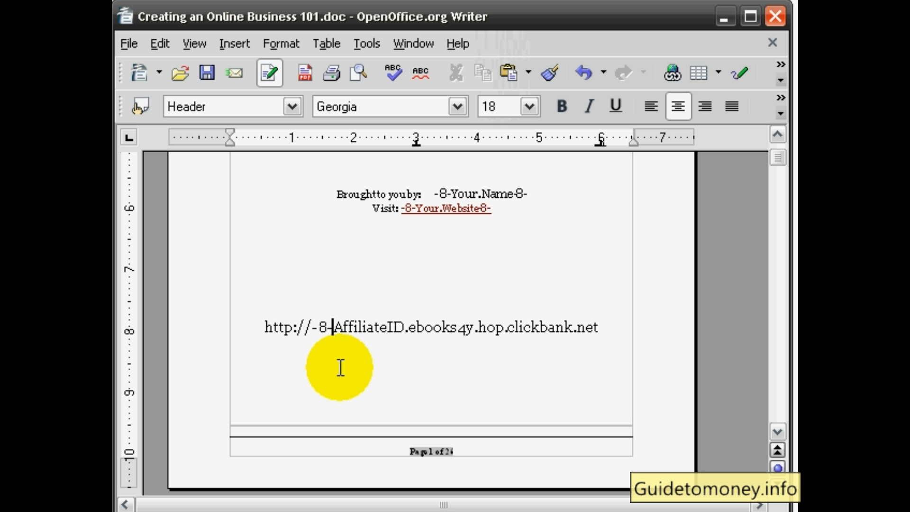
key("Right")
key("Right")
key("Right")
key("Right")
key("Right")
key("Right")
key("Right")
key("Right")
key("Right")
key("Right")
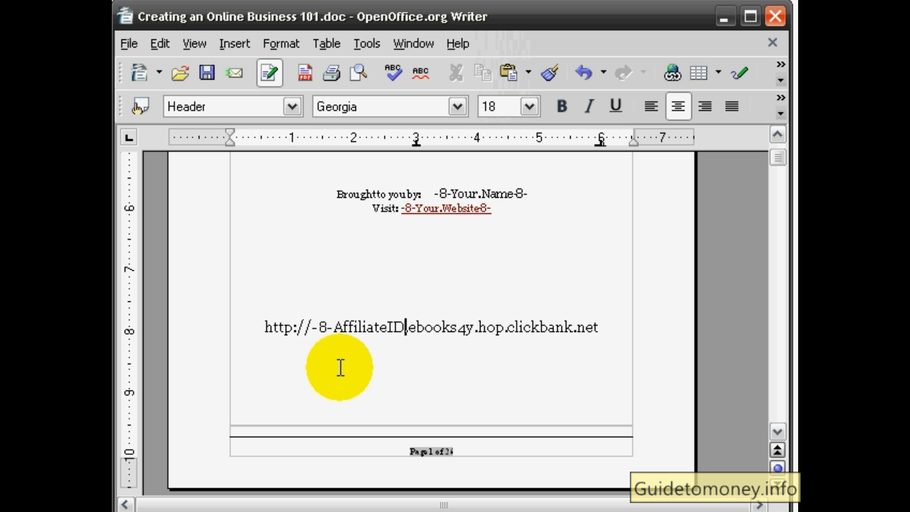
type("-8-")
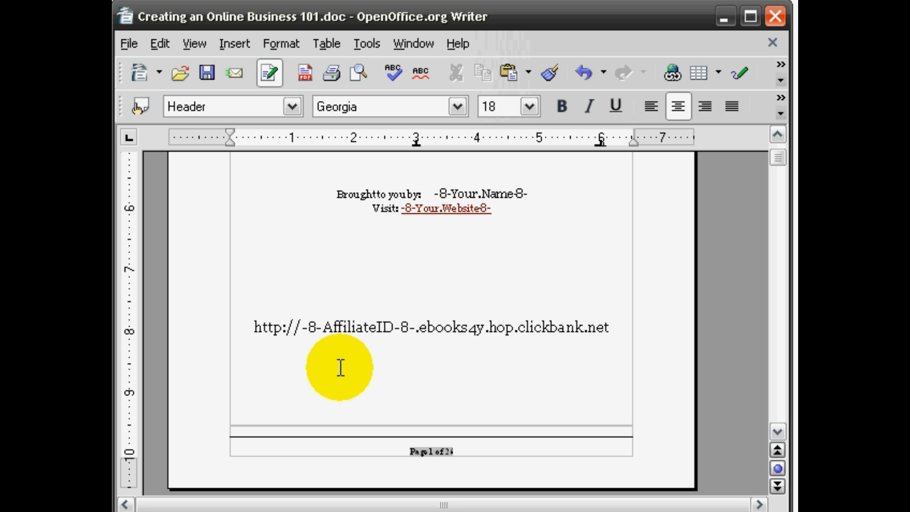
Insert ClickBank before AffiliateID in the URL so the token reads -8-ClickBankAffiliateID-8-.
key("Left")
key("Left")
key("Left")
key("Left")
key("Left")
key("Left")
key("Left")
key("Left")
key("Left")
key("Left")
key("Left")
key("Left")
key("Left")
type("Click")
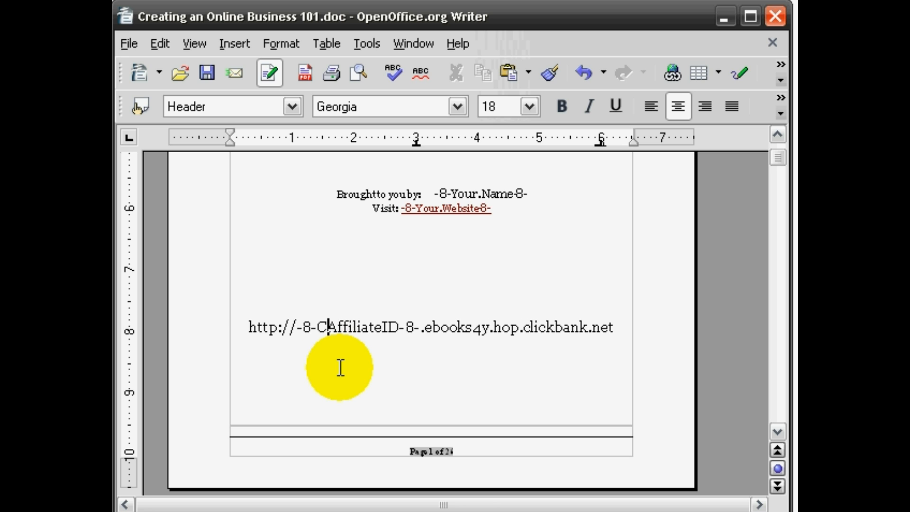
type("BankAffiliateID-8-")
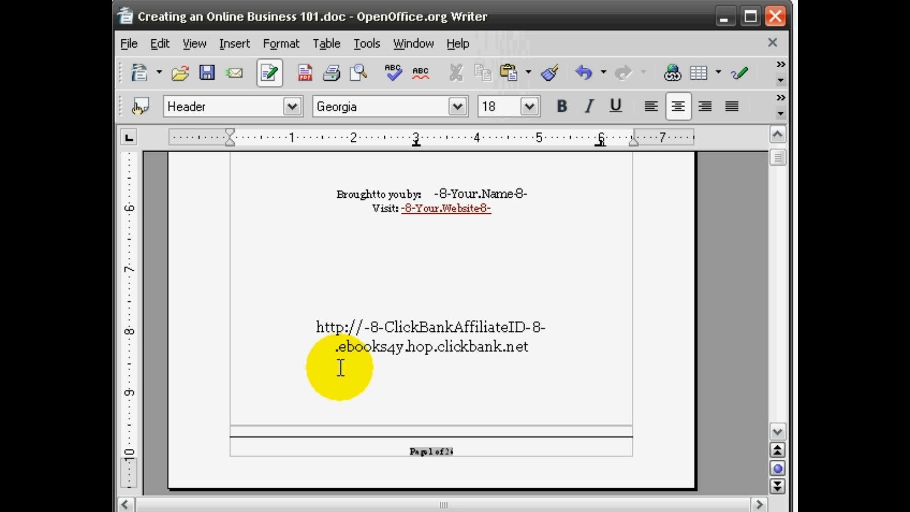
Copy the whole ClickBank URL and replace it on the cover page with the text "Grab Your Product Here.".
key("shift+End")
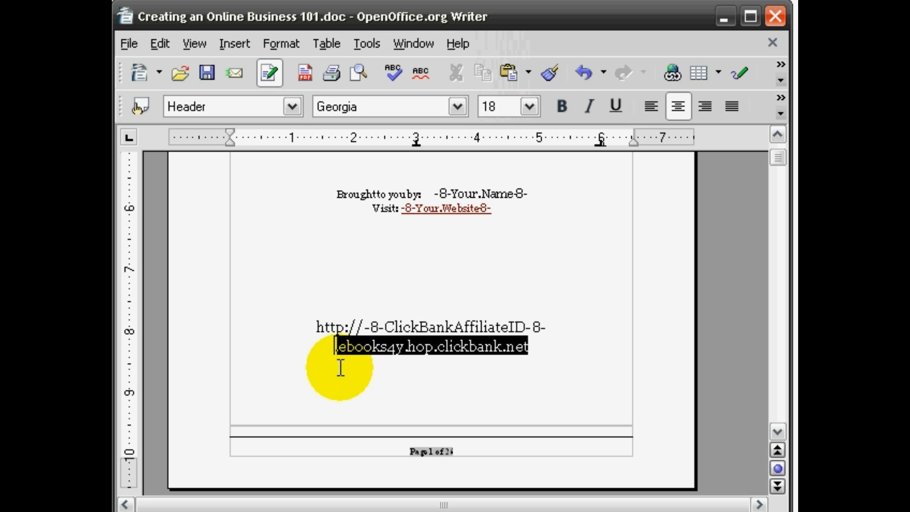
key("ctrl+shift+Left")
key("ctrl+shift+Left")
key("ctrl+shift+Left")
key("ctrl+shift+Left")
key("ctrl+shift+Left")
key("ctrl+shift+Left")
key("ctrl+c")
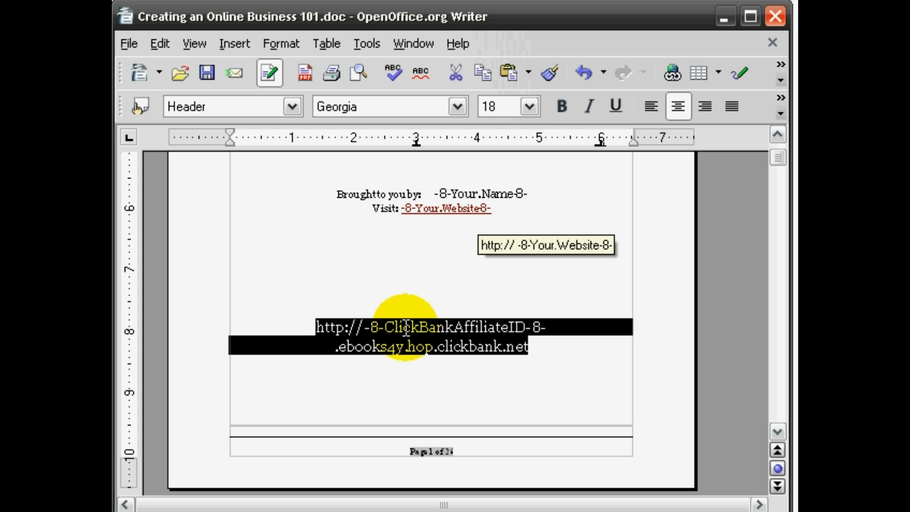
key("Delete")
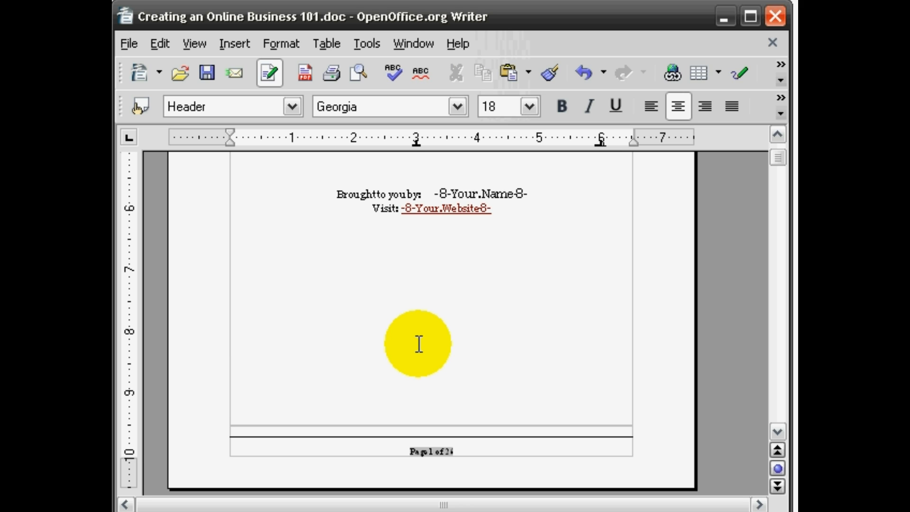
type("Grab Your")
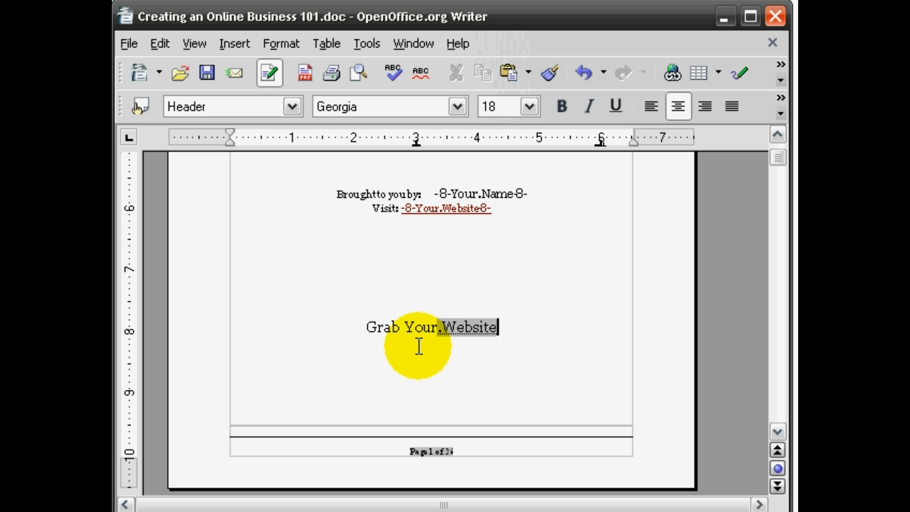
type(" Produc")
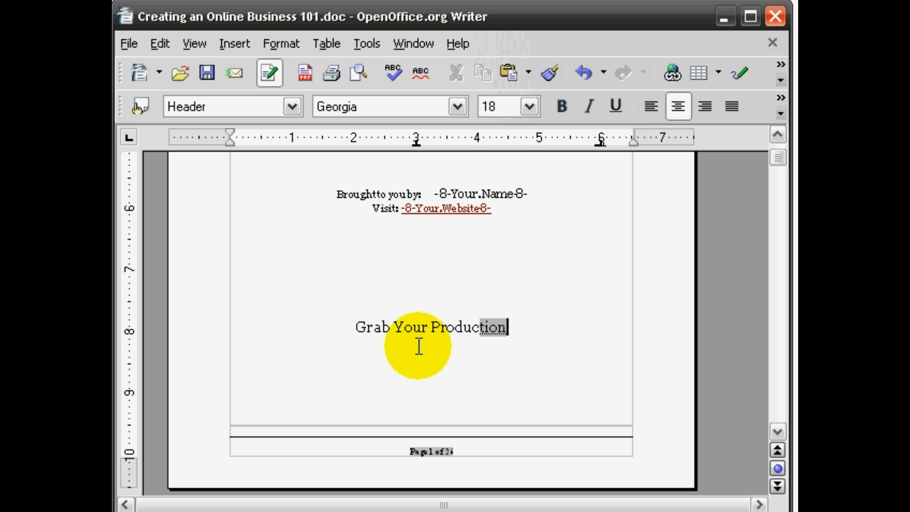
type("t Here.")
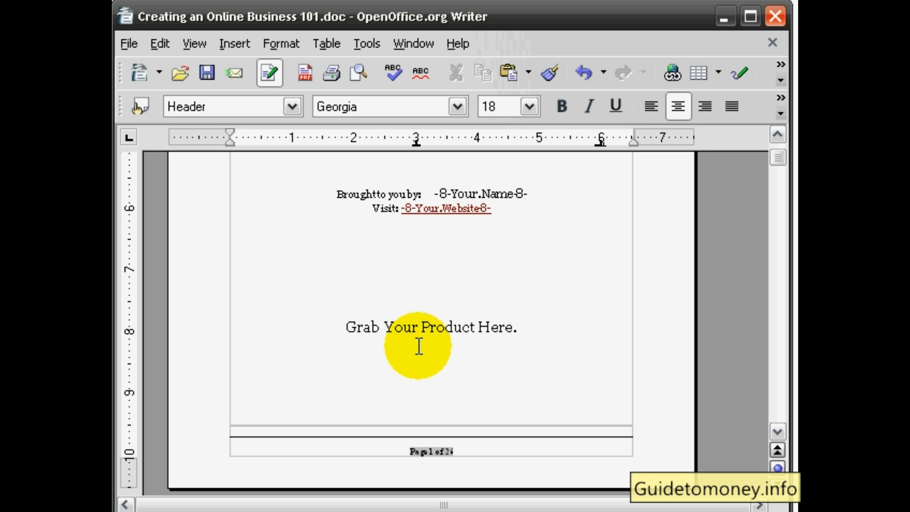
key("shift+Home")
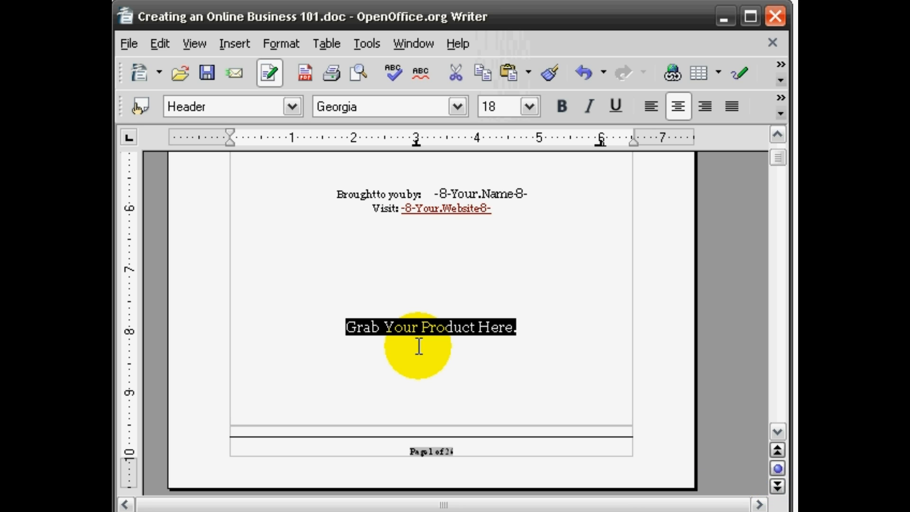
left_click_drag(346, 328, 526, 325)
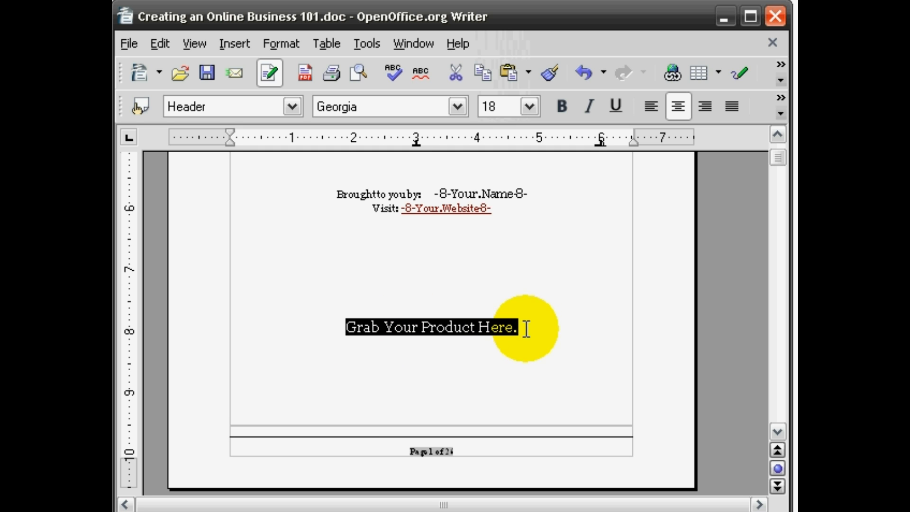
left_click(678, 76)
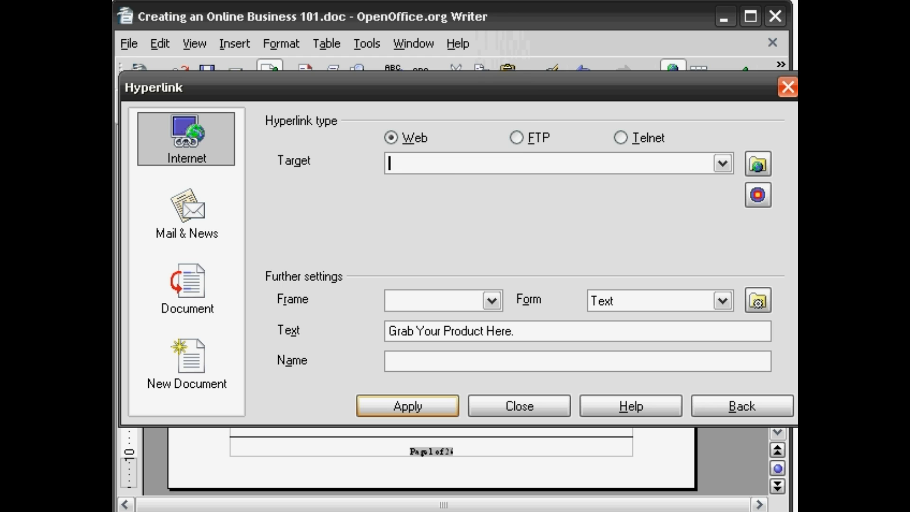
key("ctrl+v")
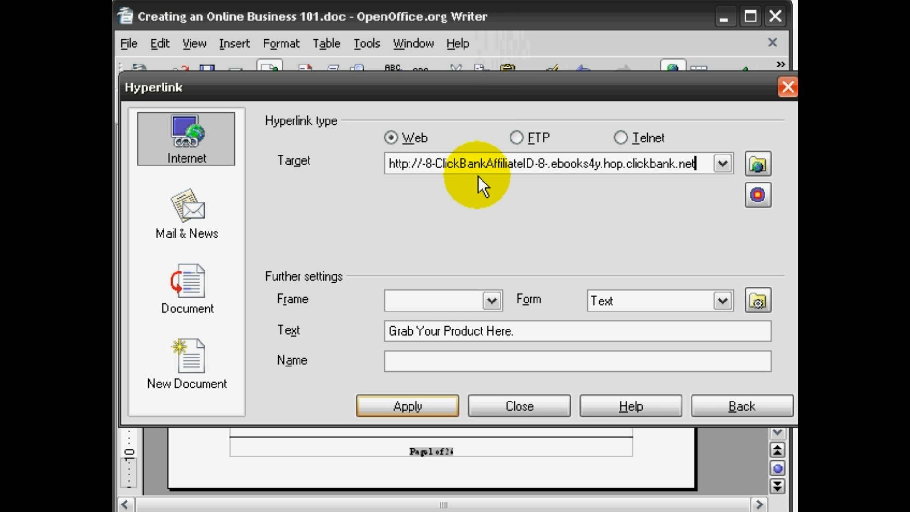
left_click(435, 408)
left_click(545, 406)
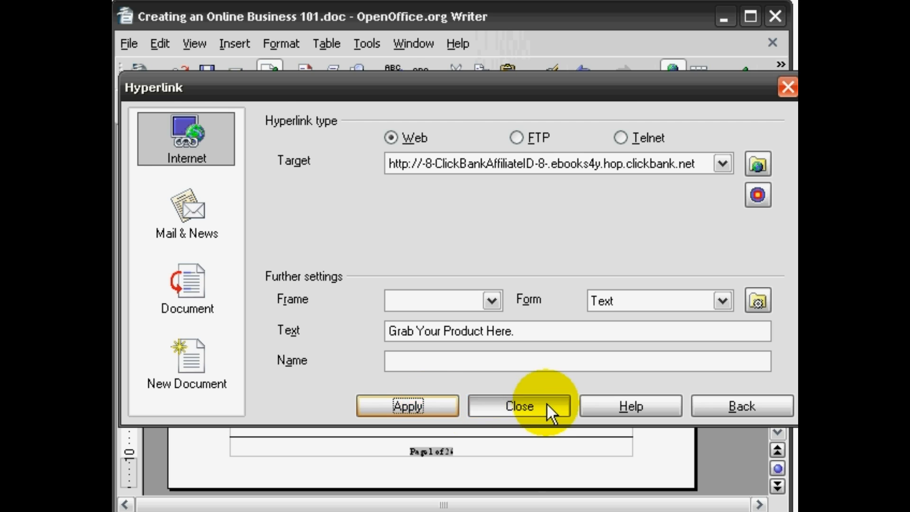
left_click(538, 329)
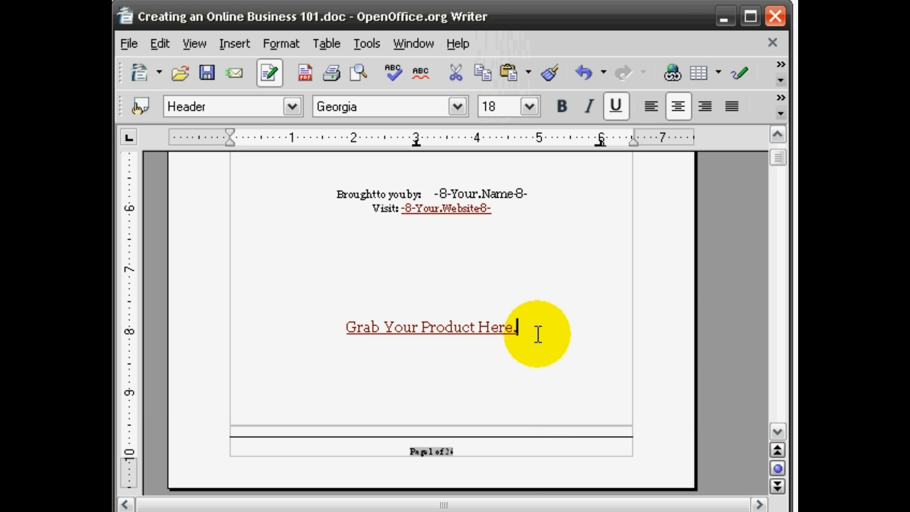
left_click(204, 73)
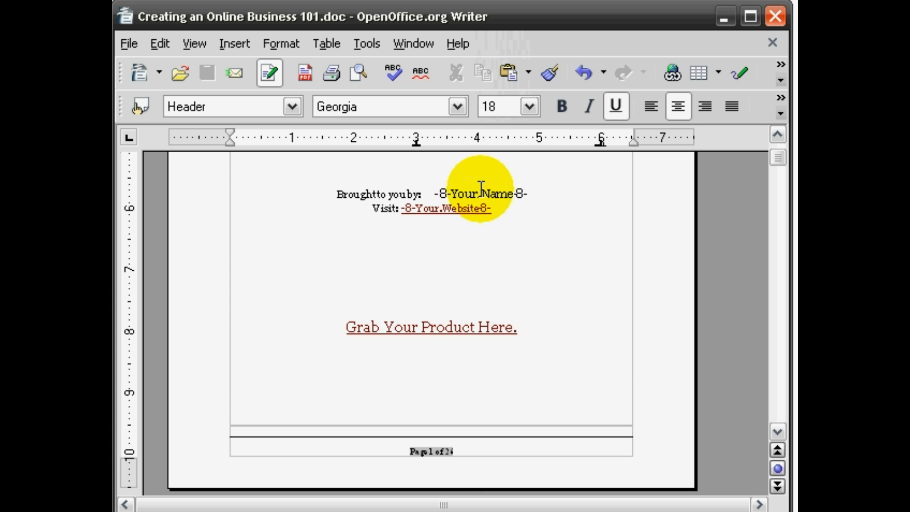
Review the cover page link and the body text through page 5, and return to the cover page placeholders.
mouse_move(455, 327)
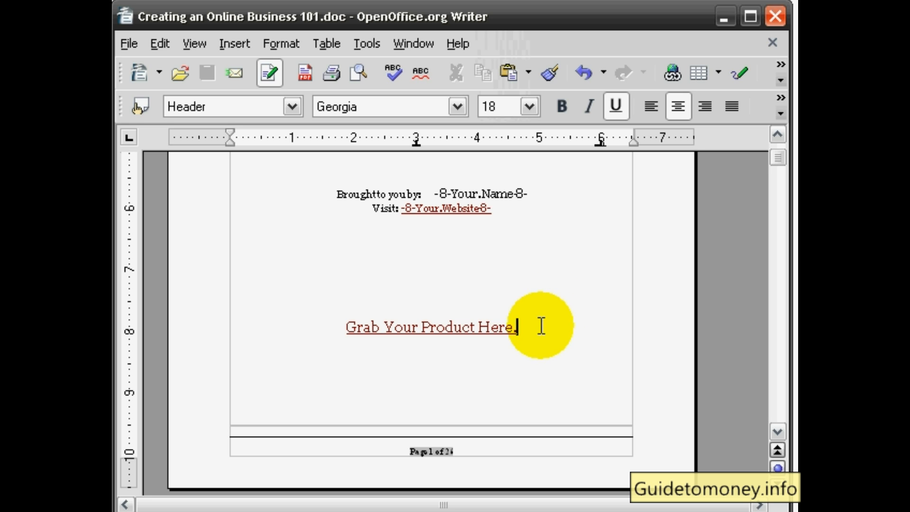
left_click(442, 290)
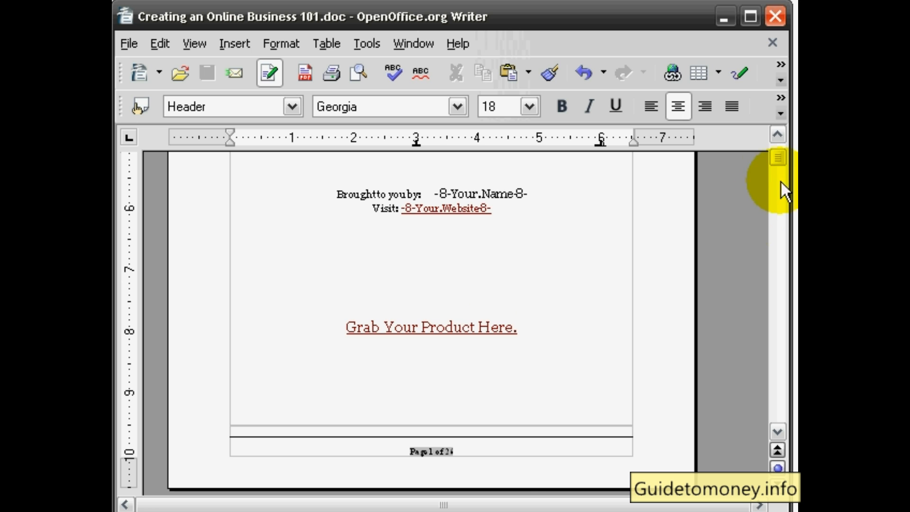
left_click_drag(778, 163, 778, 194)
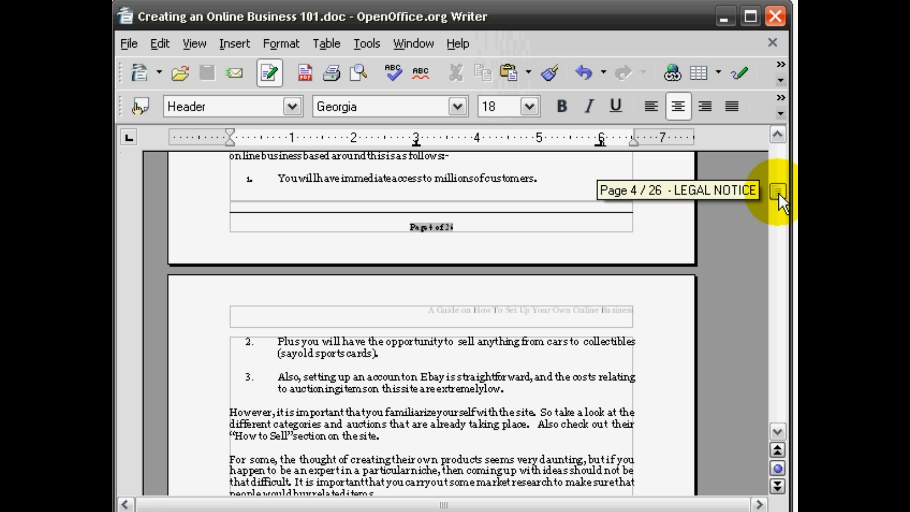
left_click_drag(779, 195, 775, 195)
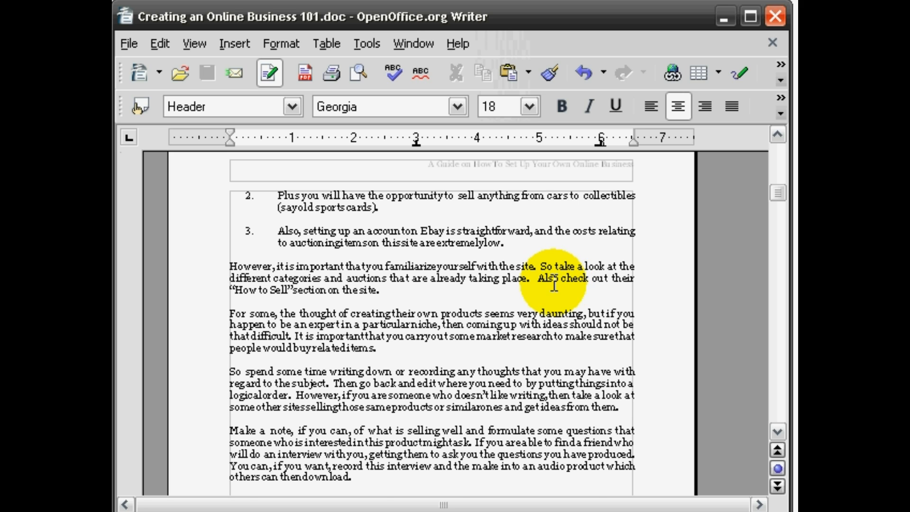
scroll(552, 285, "down", 1)
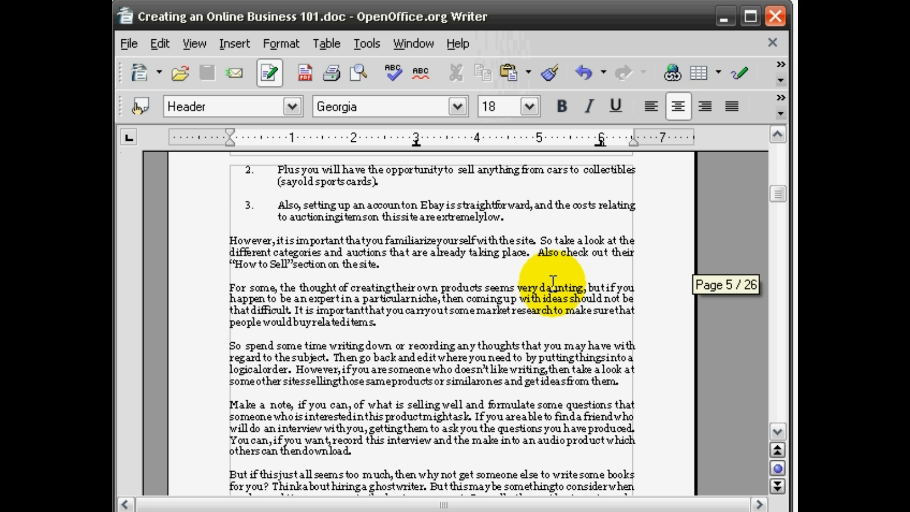
left_click(545, 319)
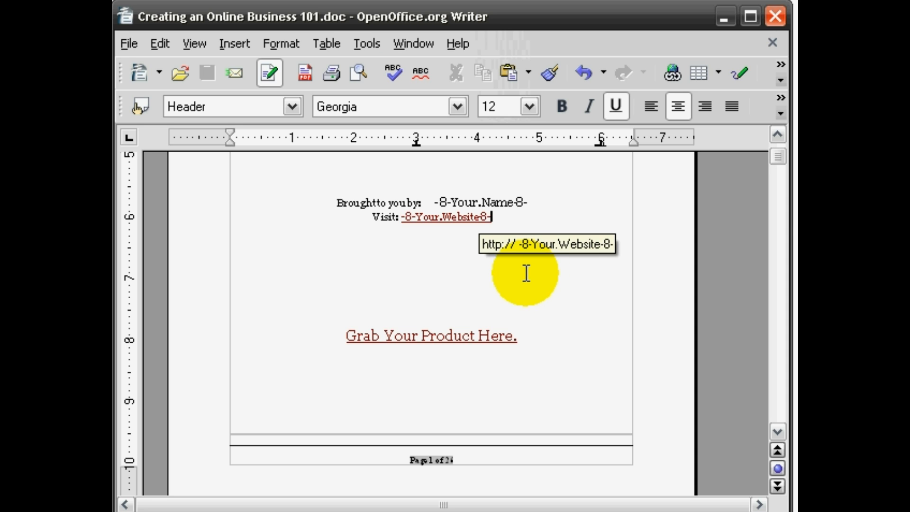
scroll(526, 273, "up", 3)
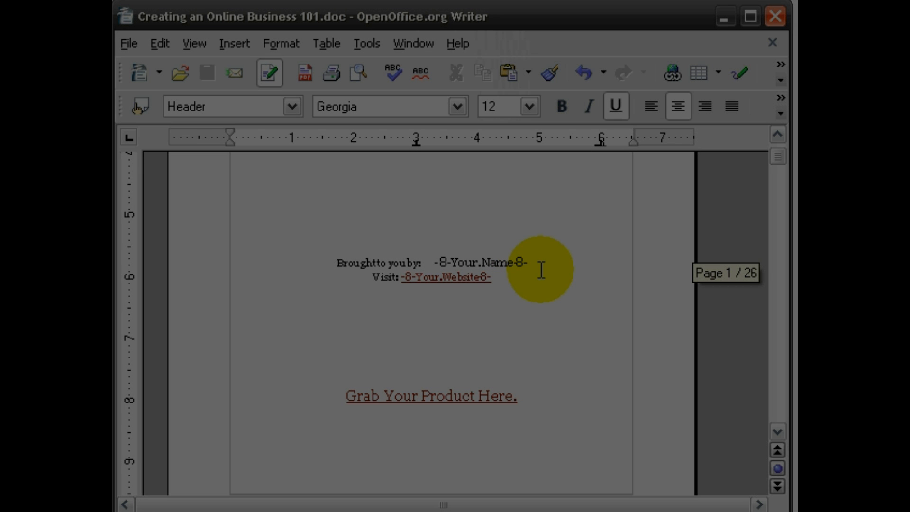